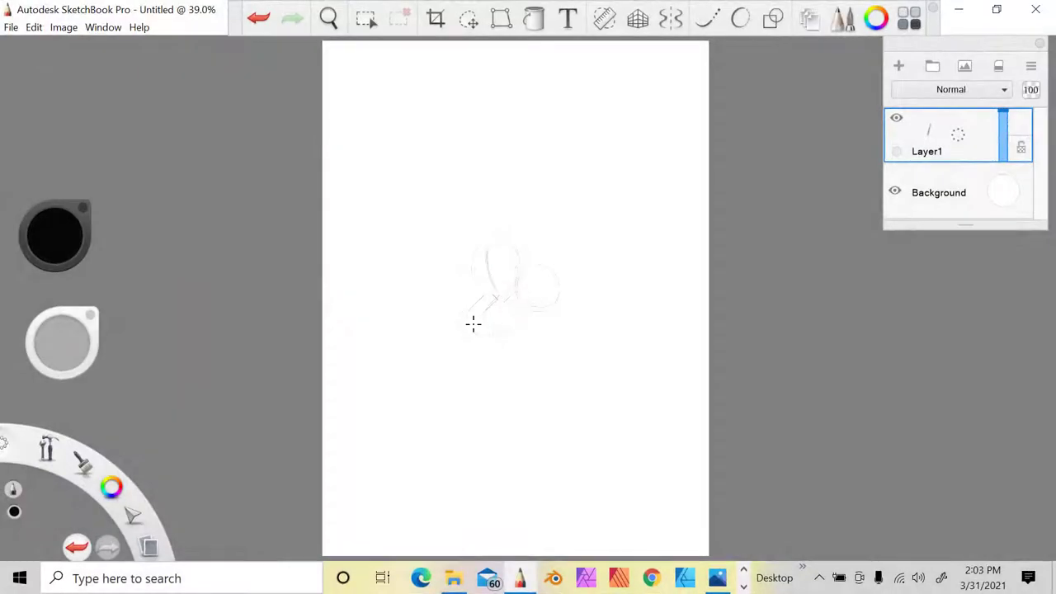
# Rough out the crouching armoured figure with its head, torso, raised cannon arm, large fist and both legs.
pyautogui.moveTo(624, 169)
pyautogui.mouseDown()
pyautogui.moveTo(540, 292)
pyautogui.moveTo(545, 160)
pyautogui.moveTo(641, 170)
pyautogui.mouseUp()
pyautogui.moveTo(543, 259)
pyautogui.mouseDown()
pyautogui.moveTo(571, 302)
pyautogui.moveTo(602, 265)
pyautogui.moveTo(553, 265)
pyautogui.moveTo(528, 317)
pyautogui.moveTo(571, 294)
pyautogui.moveTo(529, 381)
pyautogui.moveTo(585, 470)
pyautogui.moveTo(612, 440)
pyautogui.moveTo(576, 457)
pyautogui.moveTo(588, 448)
pyautogui.moveTo(595, 476)
pyautogui.moveTo(620, 461)
pyautogui.moveTo(592, 474)
pyautogui.moveTo(452, 419)
pyautogui.moveTo(422, 516)
pyautogui.mouseUp()
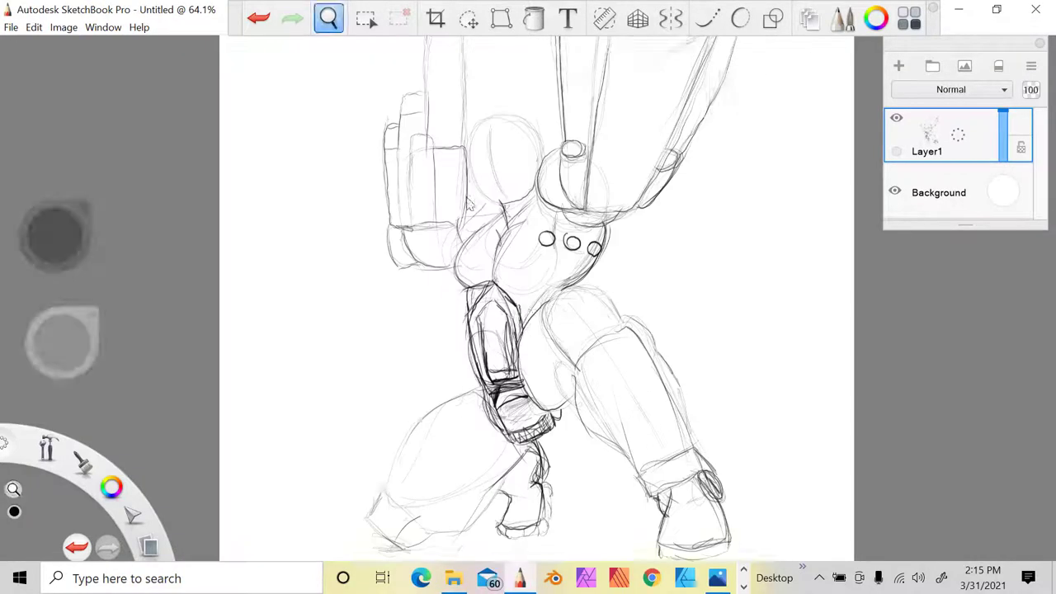
# Sketch hoses running down from the small circles on the torso and refine the chest, waist and shoulder lines.
pyautogui.moveTo(544, 231)
pyautogui.mouseDown()
pyautogui.moveTo(527, 306)
pyautogui.moveTo(521, 299)
pyautogui.mouseUp()
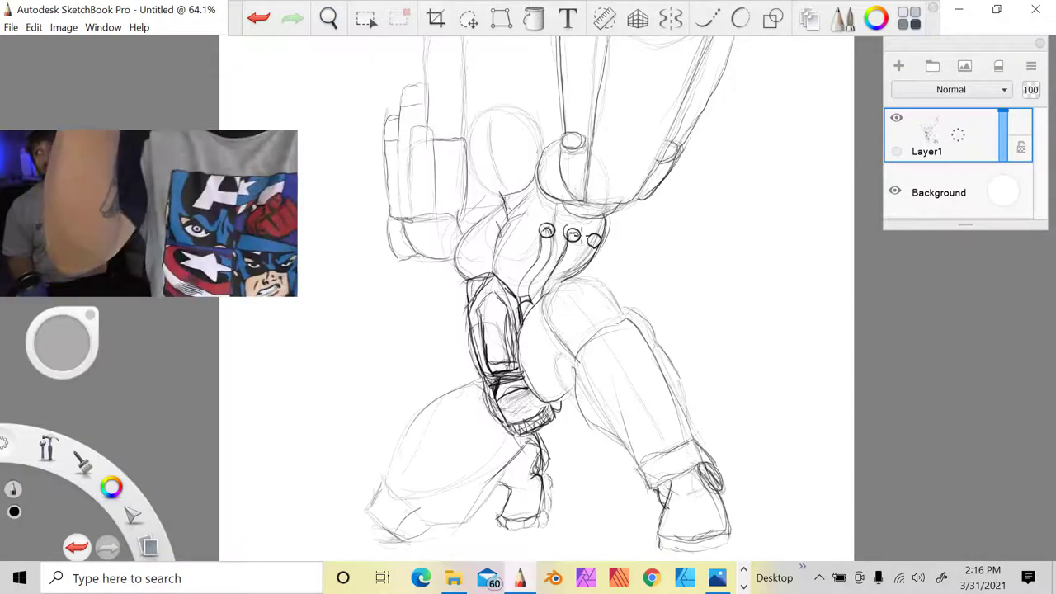
pyautogui.moveTo(588, 239); pyautogui.dragTo(564, 268)
pyautogui.moveTo(495, 276); pyautogui.dragTo(531, 263)
pyautogui.moveTo(499, 221)
pyautogui.mouseDown()
pyautogui.moveTo(471, 259)
pyautogui.moveTo(505, 200)
pyautogui.moveTo(492, 264)
pyautogui.moveTo(540, 252)
pyautogui.mouseUp()
pyautogui.moveTo(467, 285); pyautogui.dragTo(476, 361)
pyautogui.moveTo(567, 135)
pyautogui.mouseDown()
pyautogui.moveTo(537, 170)
pyautogui.moveTo(607, 215)
pyautogui.mouseUp()
pyautogui.moveTo(506, 217)
pyautogui.mouseDown()
pyautogui.moveTo(538, 203)
pyautogui.moveTo(545, 239)
pyautogui.mouseUp()
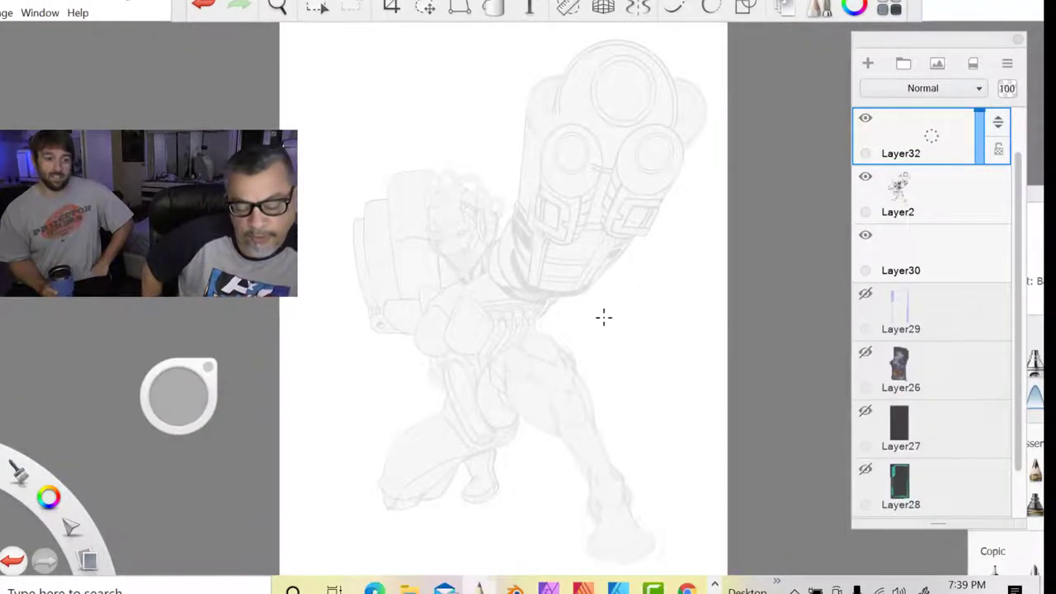
# Ink the extended leg's outer thigh edge, shin contours and angular knee bands over the faded sketch on Layer32.
pyautogui.moveTo(575, 373); pyautogui.dragTo(618, 510)
pyautogui.moveTo(589, 470); pyautogui.dragTo(618, 510)
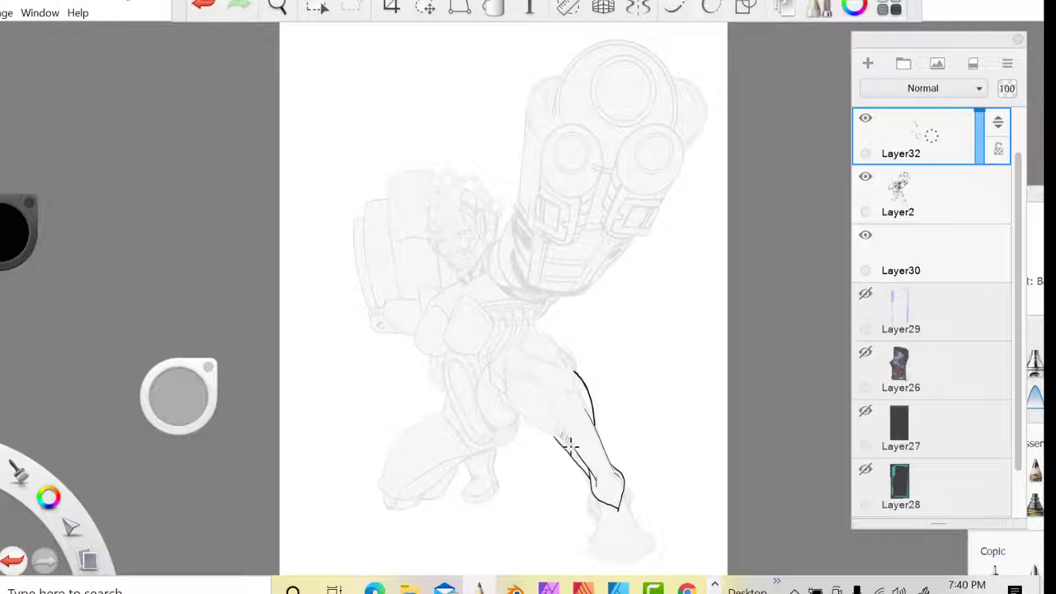
pyautogui.moveTo(558, 421)
pyautogui.mouseDown()
pyautogui.moveTo(586, 426)
pyautogui.moveTo(592, 450)
pyautogui.moveTo(590, 419)
pyautogui.moveTo(600, 442)
pyautogui.mouseUp()
pyautogui.hotkey('ctrl', 'z')
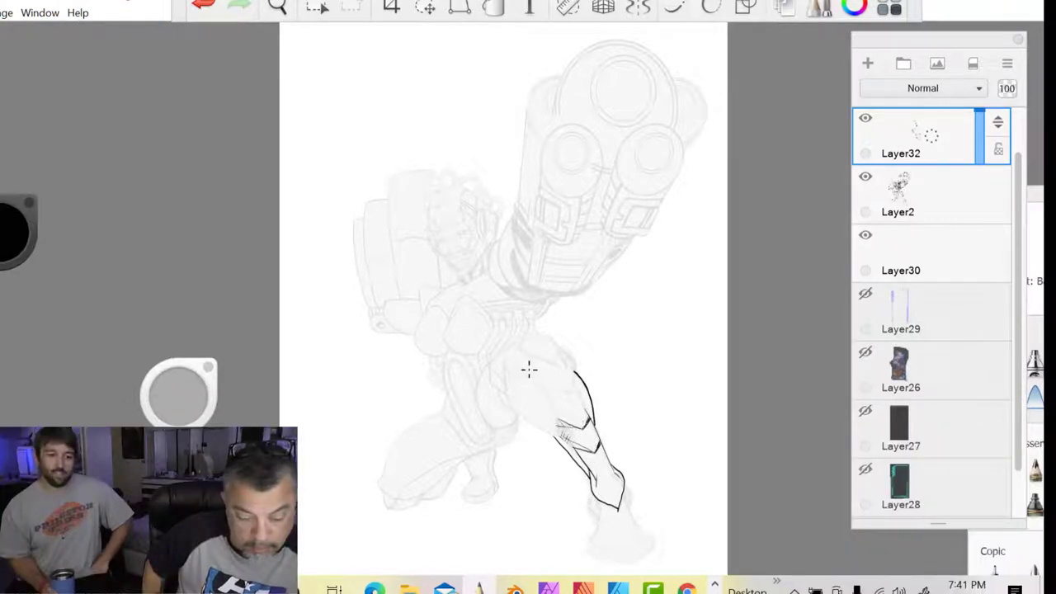
# Ink the extended leg's thigh with an inner curved panel line and its lower contour up to the hip.
pyautogui.moveTo(528, 368); pyautogui.dragTo(561, 437)
pyautogui.moveTo(508, 400); pyautogui.dragTo(559, 435)
pyautogui.moveTo(506, 366); pyautogui.dragTo(508, 396)
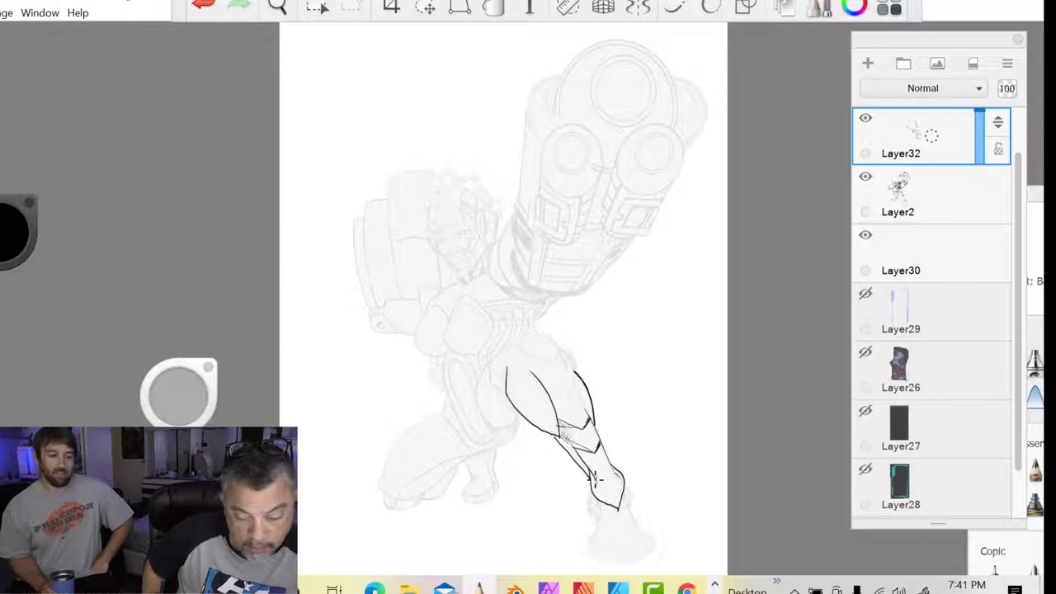
# Ink the extended leg's ankle guard and flared boot, including the lower edge of the foot.
pyautogui.moveTo(590, 492); pyautogui.dragTo(593, 534)
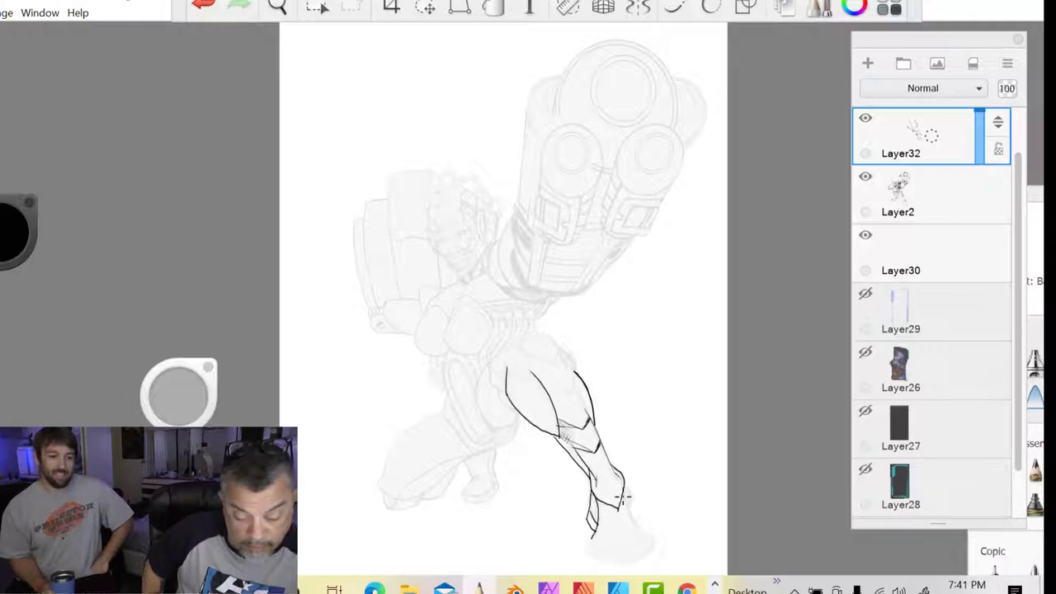
pyautogui.moveTo(617, 486); pyautogui.dragTo(652, 535)
pyautogui.press('space')
pyautogui.moveTo(488, 299); pyautogui.dragTo(536, 256)
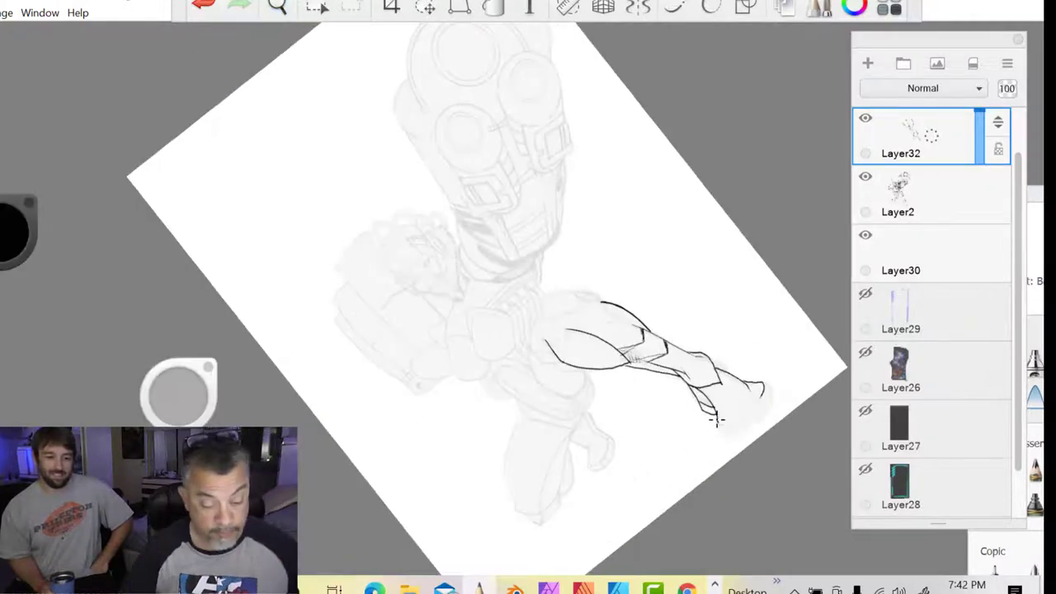
pyautogui.moveTo(718, 421)
pyautogui.mouseDown()
pyautogui.moveTo(765, 391)
pyautogui.moveTo(762, 382)
pyautogui.moveTo(752, 420)
pyautogui.mouseUp()
# Complete the ribbed sole around the extended leg's boot and darken its outline.
pyautogui.press('space')
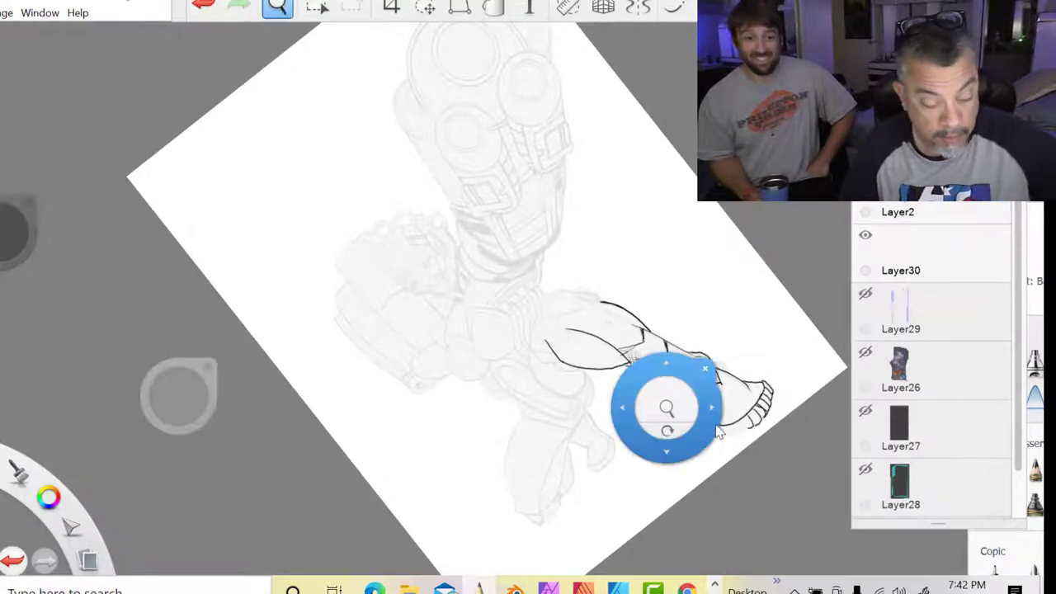
pyautogui.moveTo(665, 434)
pyautogui.mouseDown()
pyautogui.moveTo(363, 482)
pyautogui.moveTo(537, 184)
pyautogui.moveTo(546, 346)
pyautogui.mouseUp()
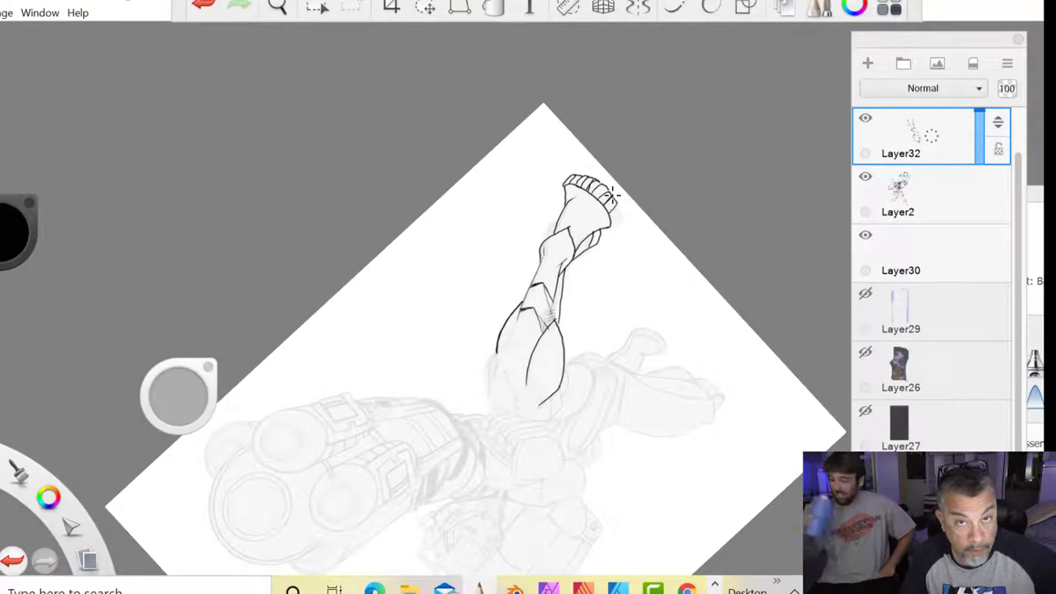
pyautogui.moveTo(612, 194); pyautogui.dragTo(645, 289)
pyautogui.press('space')
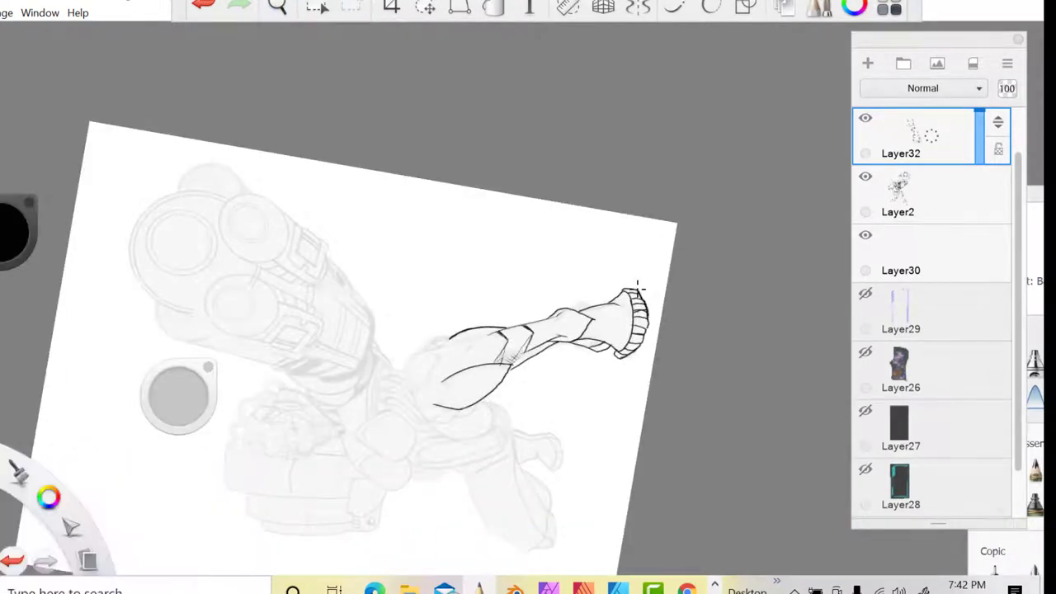
# Thicken the extended leg's outer contour from the boot up to the hip and ink the short waist line above it.
pyautogui.press('space')
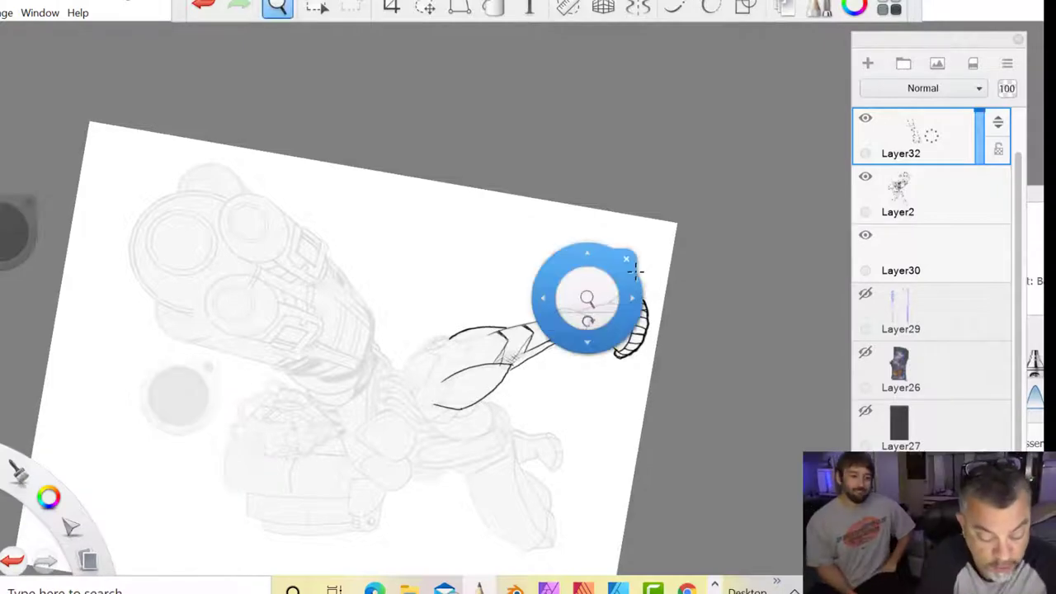
pyautogui.moveTo(589, 295)
pyautogui.mouseDown()
pyautogui.moveTo(588, 328)
pyautogui.moveTo(588, 270)
pyautogui.mouseUp()
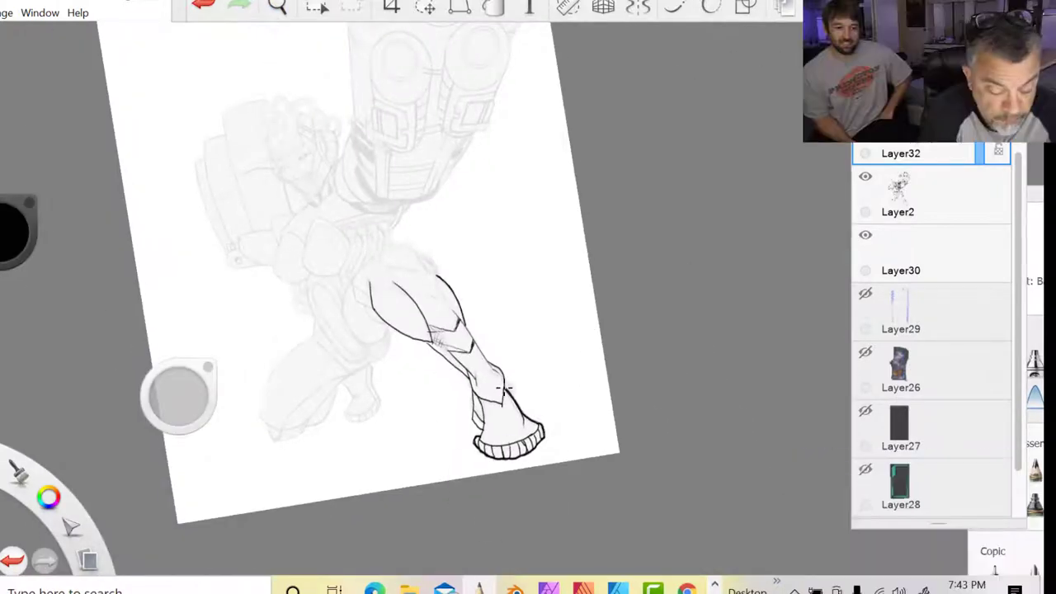
pyautogui.moveTo(504, 389); pyautogui.dragTo(524, 422)
pyautogui.moveTo(456, 318)
pyautogui.mouseDown()
pyautogui.moveTo(418, 253)
pyautogui.moveTo(393, 240)
pyautogui.moveTo(410, 205)
pyautogui.mouseUp()
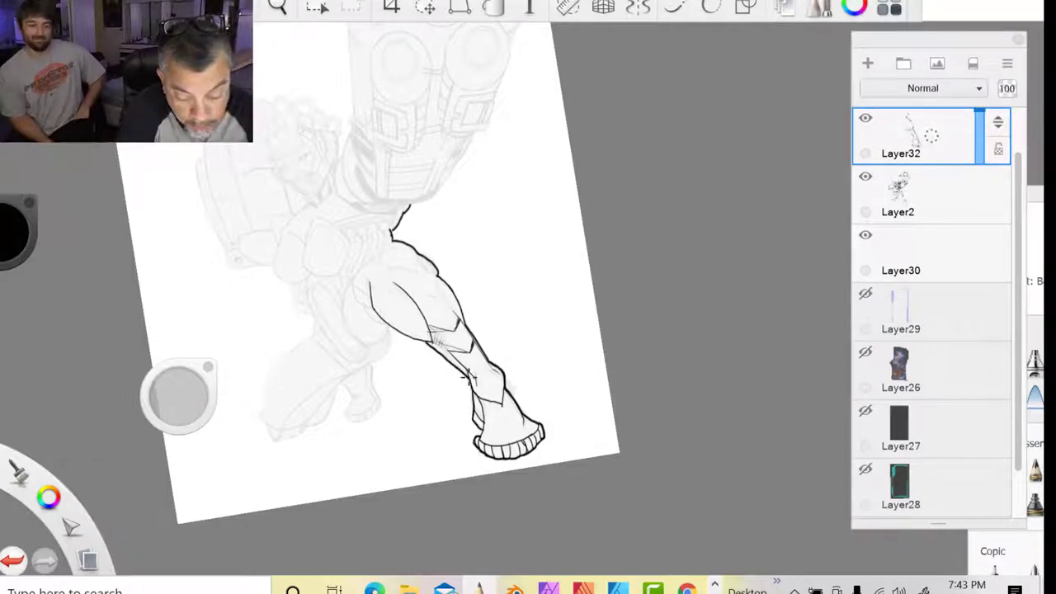
# Ink the rounded plate on top of the extended thigh and the circular hip joint with its concentric rings.
pyautogui.moveTo(392, 242); pyautogui.dragTo(398, 270)
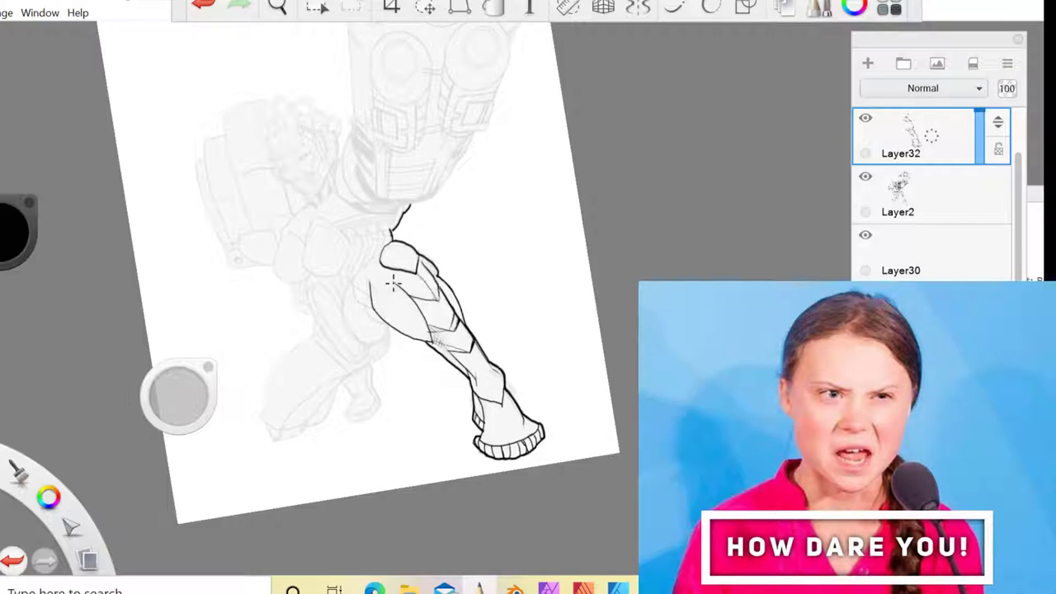
pyautogui.moveTo(371, 285); pyautogui.dragTo(373, 278)
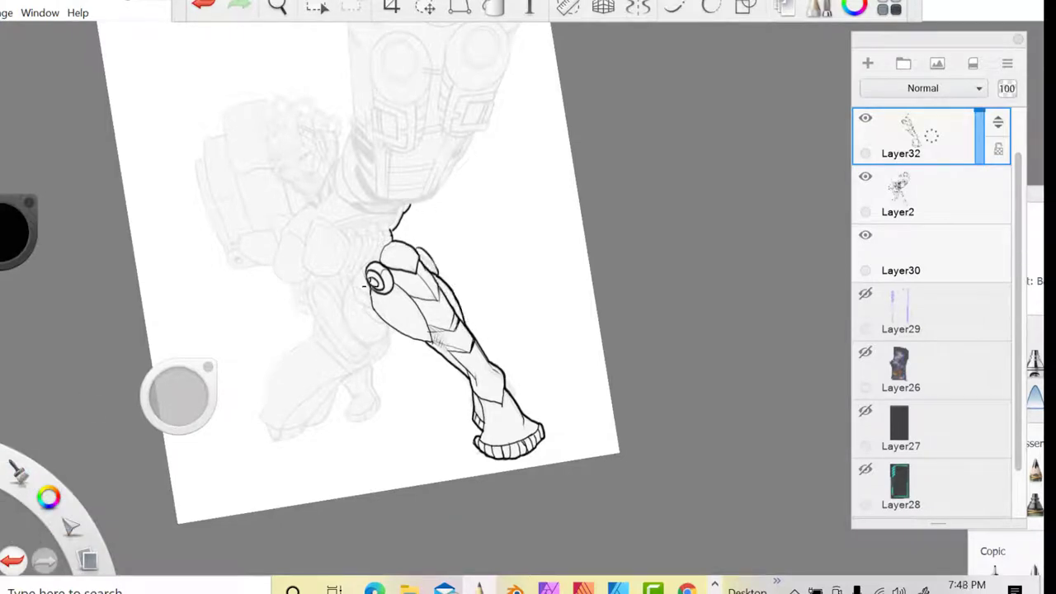
pyautogui.hotkey('ctrl', 'z')
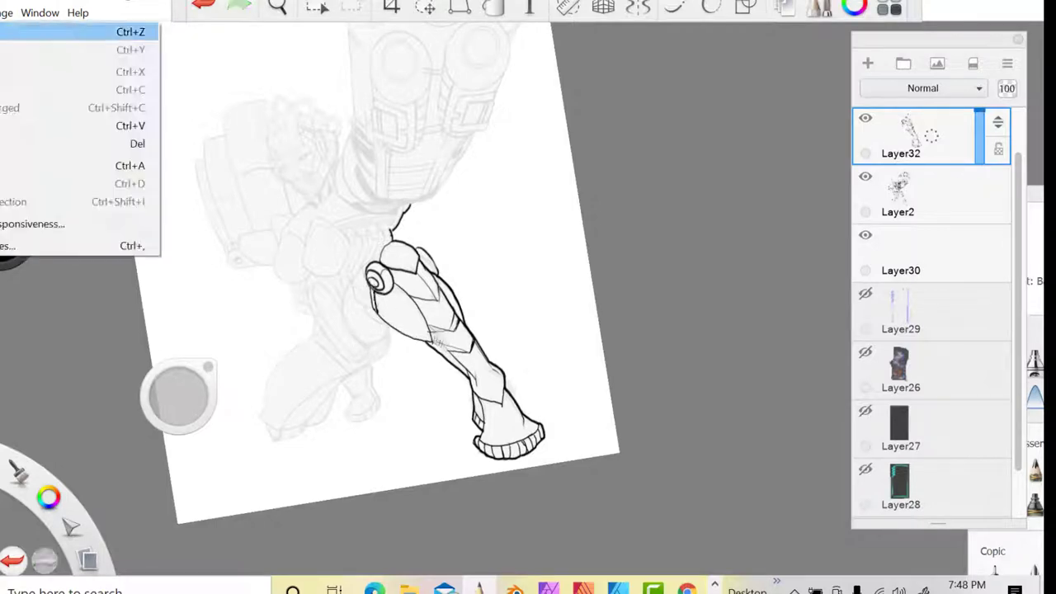
pyautogui.hotkey('ctrl', 'y')
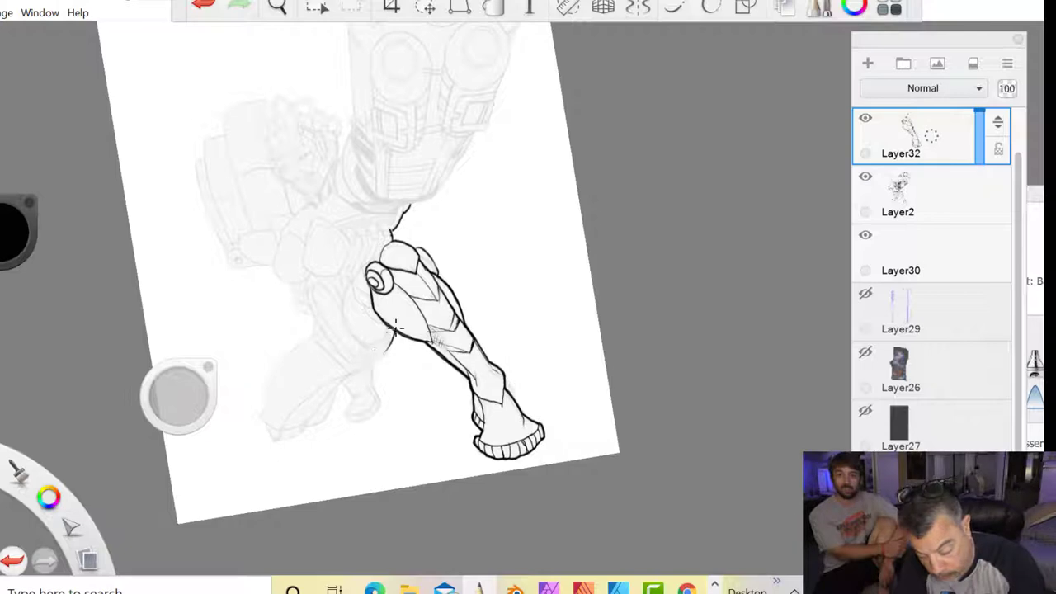
# Ink the crotch line and the kneeling leg with its thigh plate, knee cap and rear foot.
pyautogui.moveTo(393, 334)
pyautogui.mouseDown()
pyautogui.moveTo(352, 371)
pyautogui.moveTo(312, 338)
pyautogui.mouseUp()
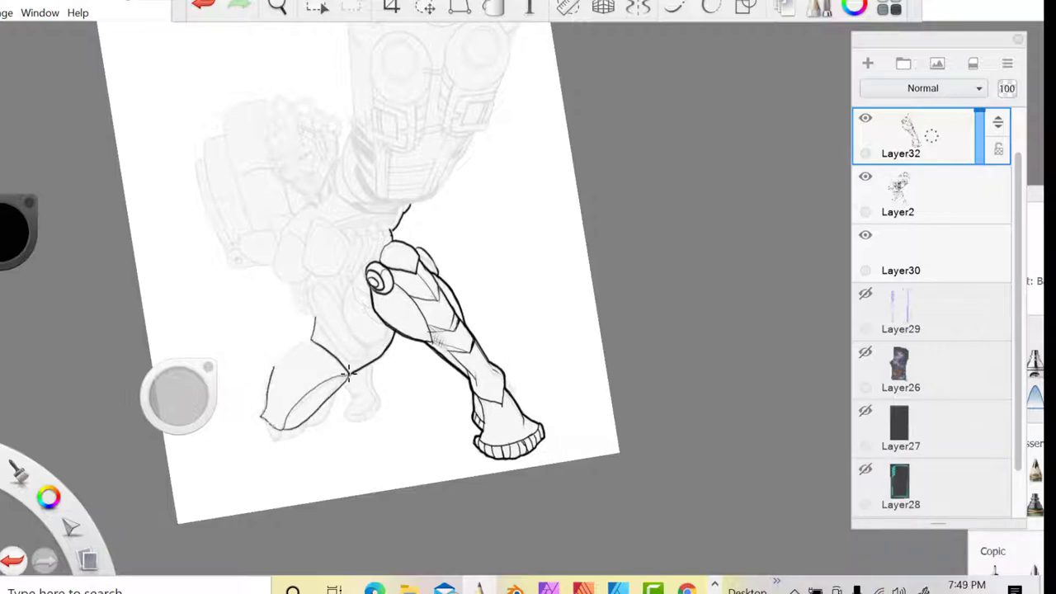
pyautogui.moveTo(300, 385); pyautogui.dragTo(350, 141)
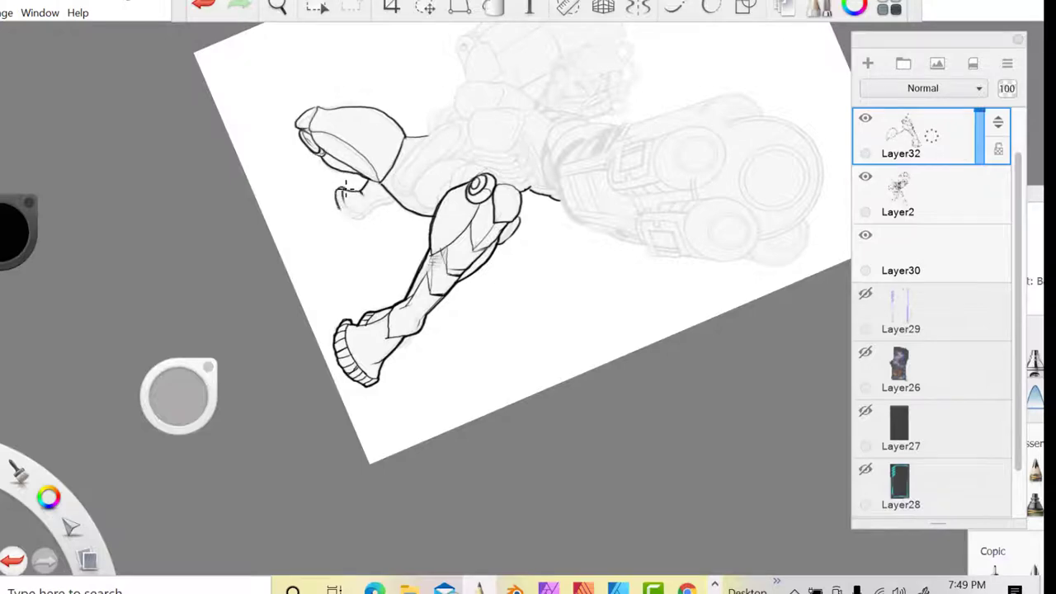
pyautogui.moveTo(404, 222); pyautogui.dragTo(369, 364)
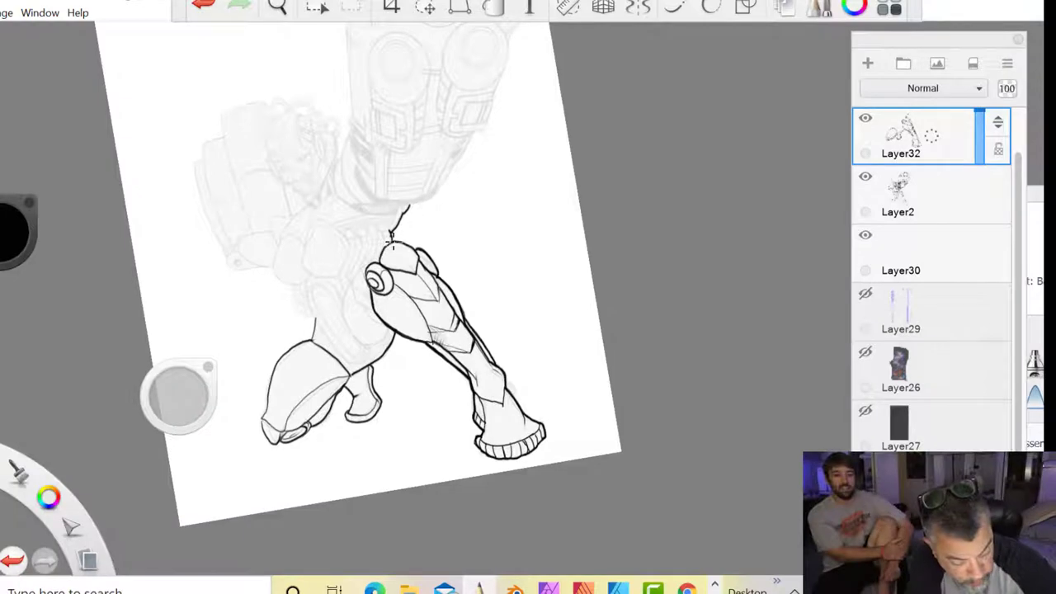
# Ink the curved pelvis plates beside the hip joint and the long rounded panel across the waist.
pyautogui.moveTo(365, 276)
pyautogui.mouseDown()
pyautogui.moveTo(355, 295)
pyautogui.moveTo(391, 332)
pyautogui.mouseUp()
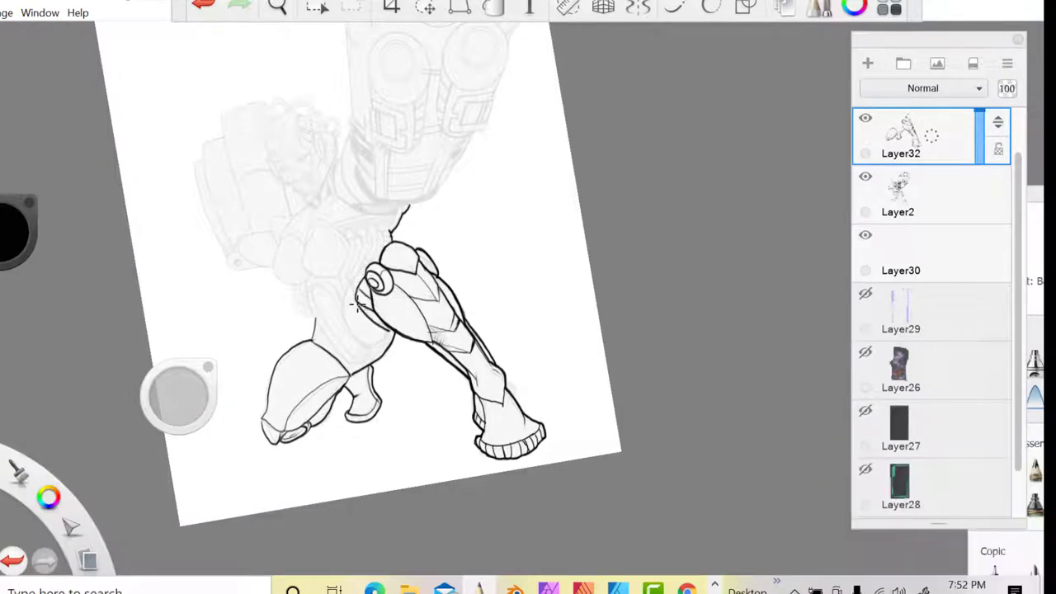
pyautogui.moveTo(367, 264)
pyautogui.mouseDown()
pyautogui.moveTo(353, 297)
pyautogui.moveTo(361, 340)
pyautogui.mouseUp()
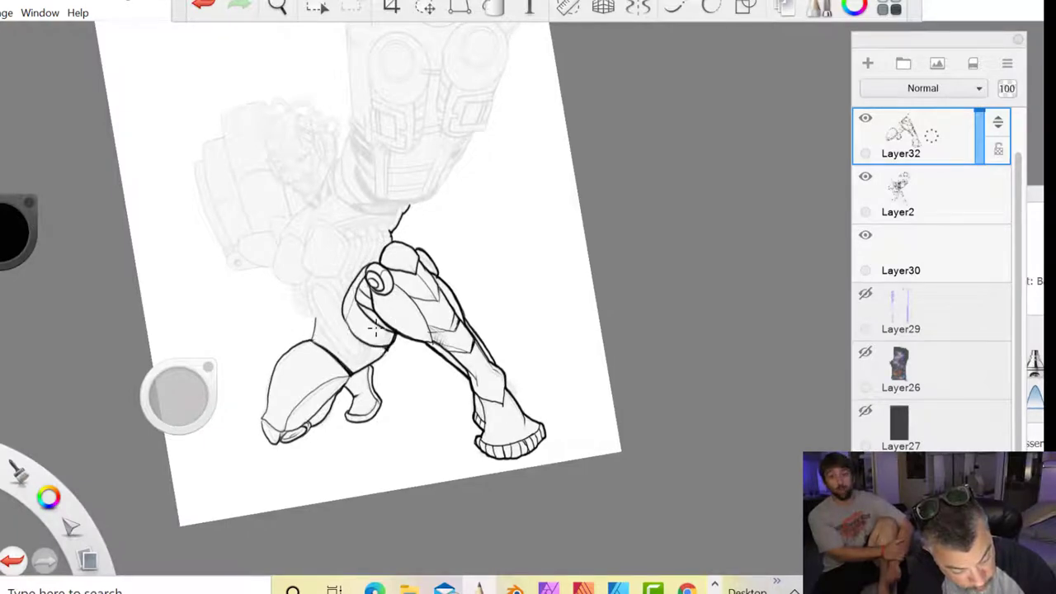
pyautogui.moveTo(304, 304); pyautogui.dragTo(319, 333)
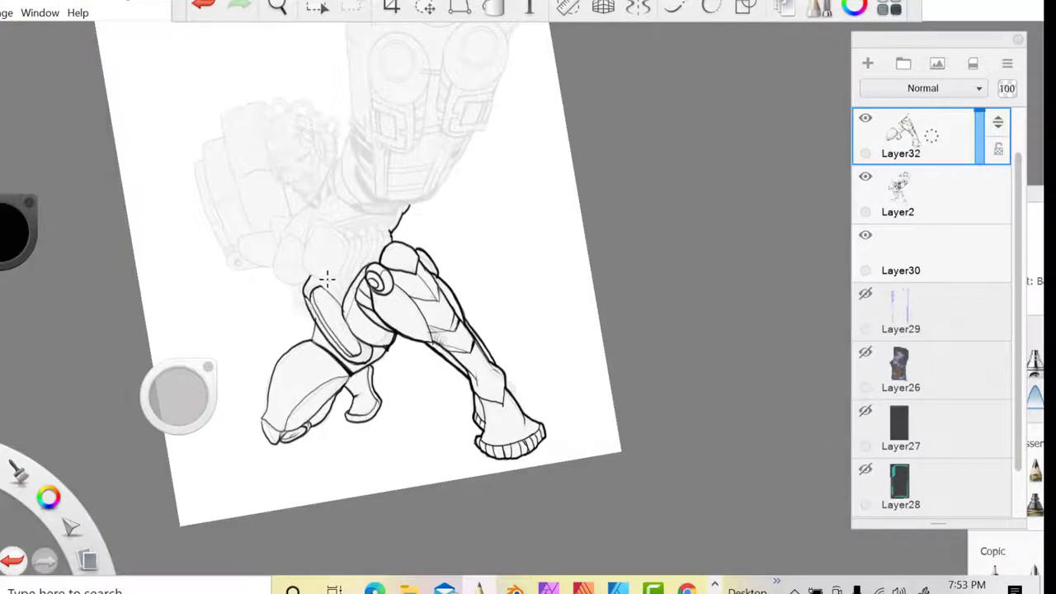
# Ink the outer chest contour from the shoulder down and around the underside of both chest plates.
pyautogui.moveTo(377, 283)
pyautogui.mouseDown()
pyautogui.moveTo(385, 432)
pyautogui.moveTo(348, 463)
pyautogui.moveTo(327, 438)
pyautogui.mouseUp()
pyautogui.moveTo(312, 402); pyautogui.dragTo(323, 434)
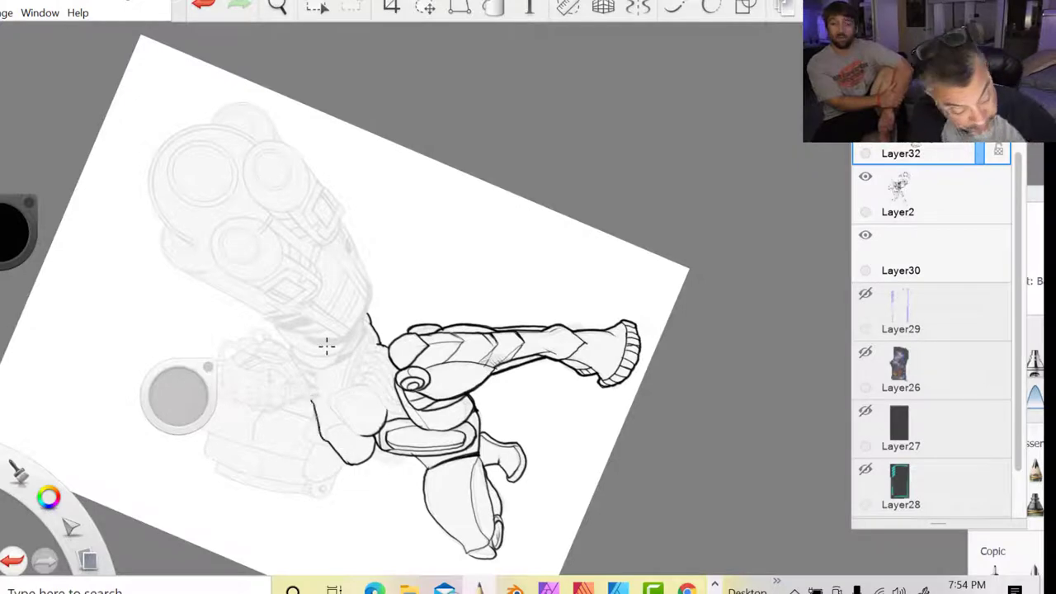
pyautogui.press('space')
pyautogui.moveTo(272, 477); pyautogui.dragTo(241, 248)
# Touch up the chest linework and ink the small joint between the outer chest plate and the waist panel.
pyautogui.moveTo(18, 472); pyautogui.dragTo(25, 431)
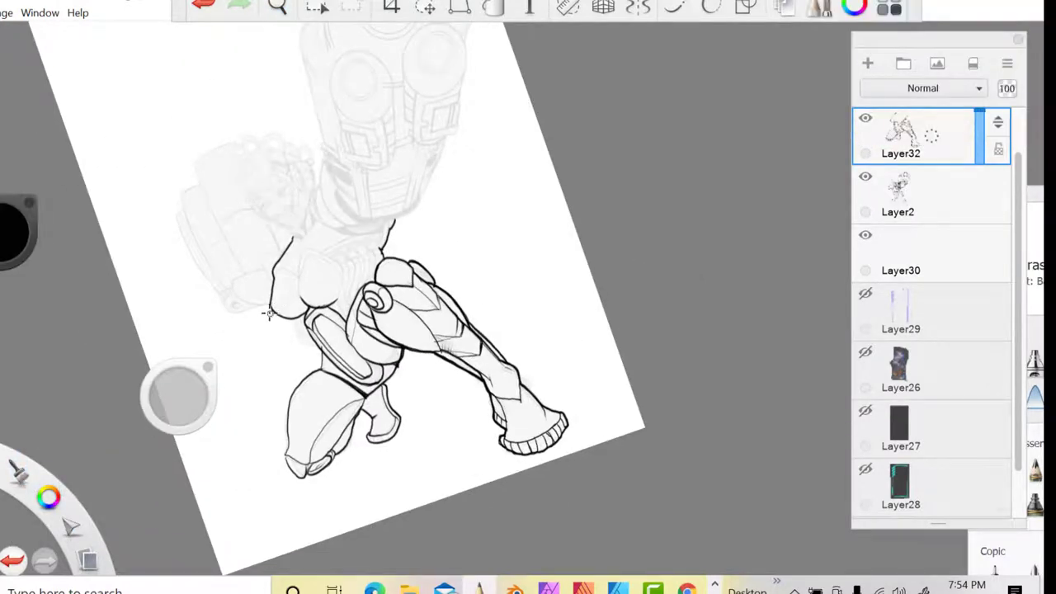
pyautogui.moveTo(18, 472); pyautogui.dragTo(28, 516)
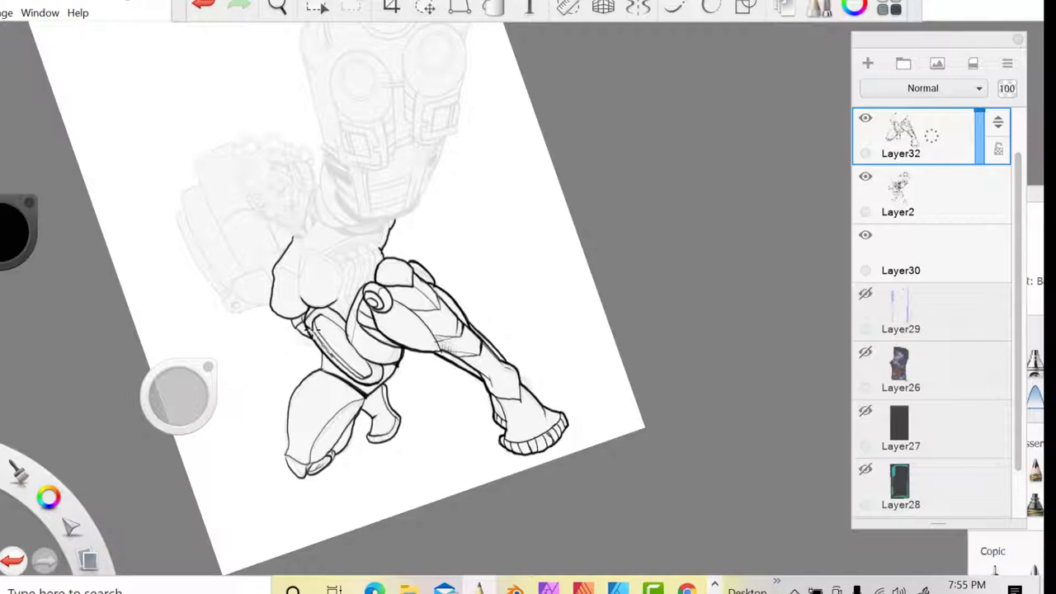
pyautogui.hotkey('ctrl', 'z')
pyautogui.moveTo(313, 330); pyautogui.dragTo(322, 315)
# Ink the row of four capped hoses running from the ribs down to the pelvis.
pyautogui.moveTo(18, 473); pyautogui.dragTo(50, 504)
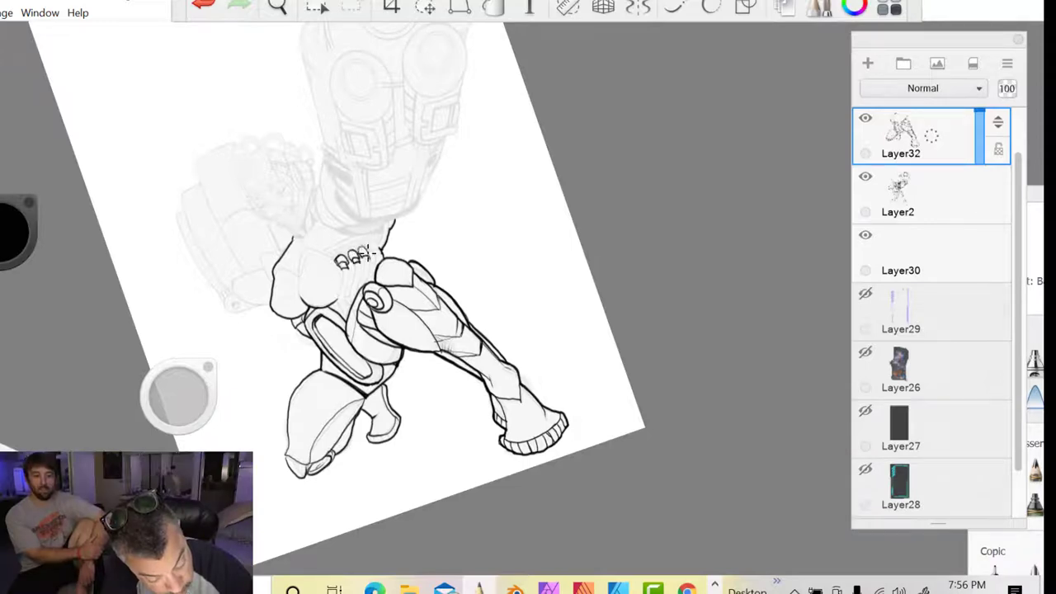
pyautogui.moveTo(377, 255)
pyautogui.mouseDown()
pyautogui.moveTo(374, 246)
pyautogui.moveTo(366, 260)
pyautogui.mouseUp()
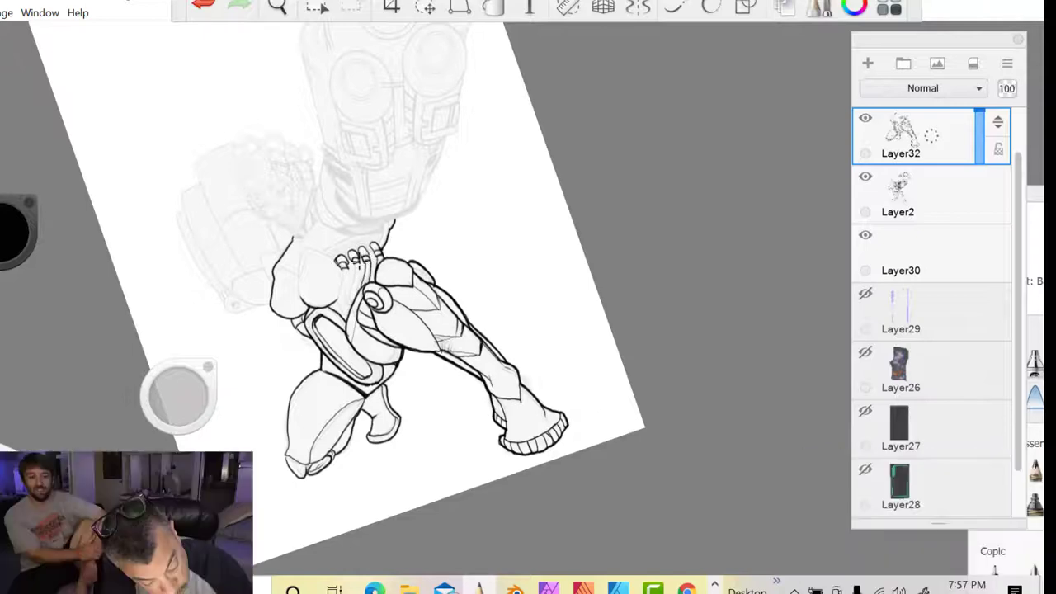
pyautogui.moveTo(344, 266); pyautogui.dragTo(347, 305)
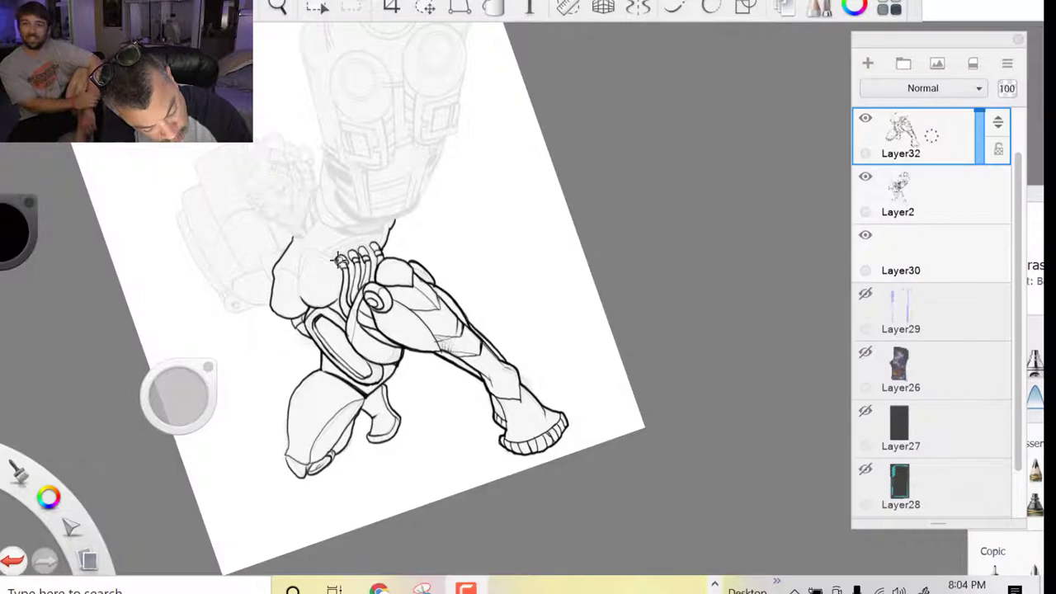
# Ink the upper contour of the chest plate beside the hoses with the pencil, undoing the last extra stroke.
pyautogui.click(22, 481)
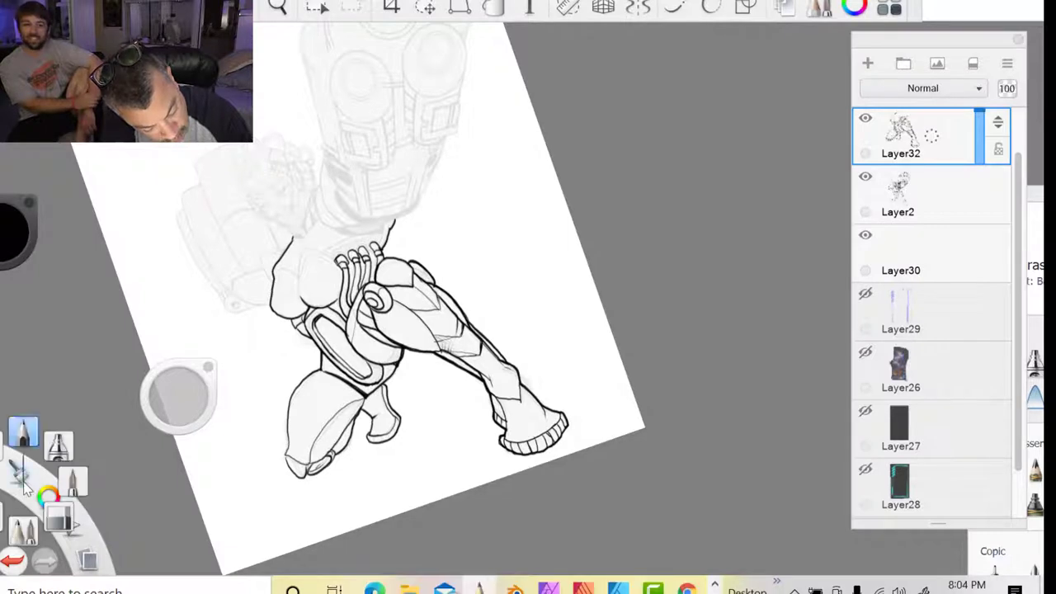
pyautogui.moveTo(23, 485); pyautogui.dragTo(23, 432)
pyautogui.moveTo(304, 302); pyautogui.dragTo(311, 255)
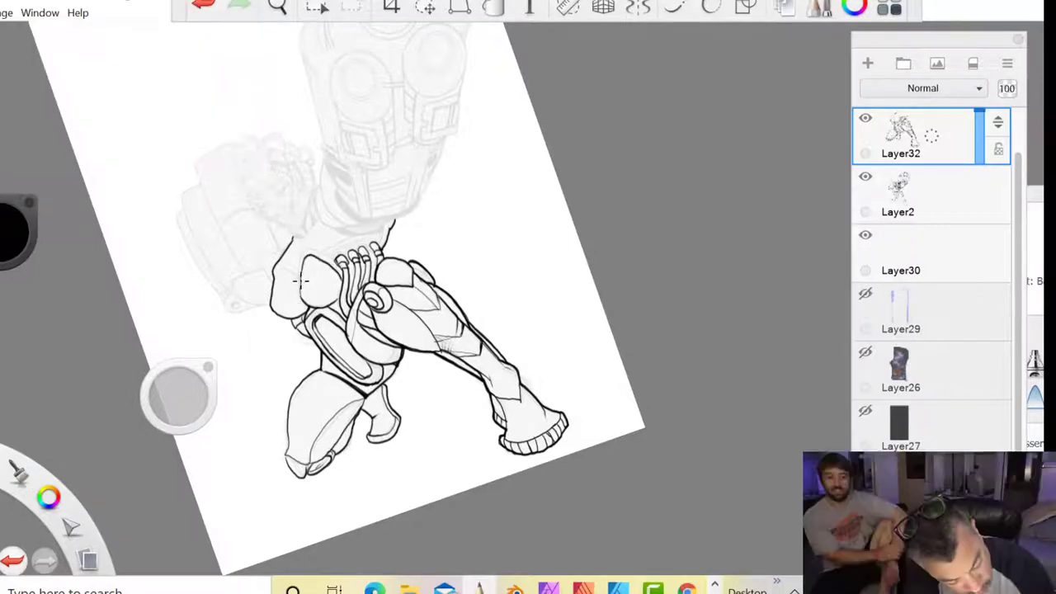
pyautogui.moveTo(301, 279)
pyautogui.mouseDown()
pyautogui.moveTo(369, 294)
pyautogui.moveTo(321, 219)
pyautogui.moveTo(296, 260)
pyautogui.moveTo(300, 283)
pyautogui.mouseUp()
pyautogui.hotkey('ctrl', 'z')
# Thicken the chest plate edges and ink the upper chest bands, the notched collar detail and the neck and jaw lines.
pyautogui.press('space')
pyautogui.moveTo(370, 329); pyautogui.dragTo(421, 318)
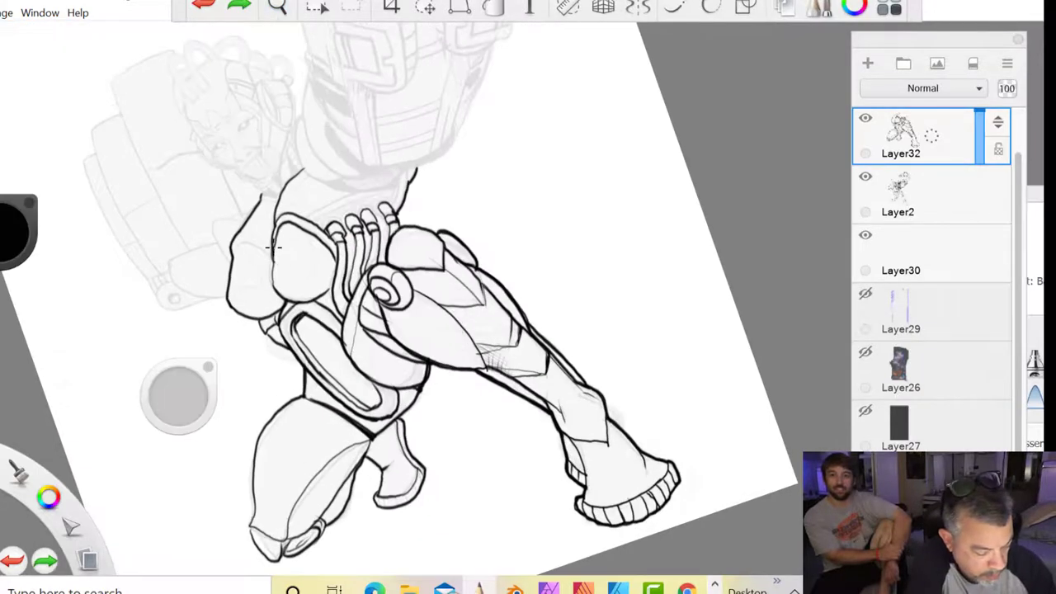
pyautogui.moveTo(273, 251)
pyautogui.mouseDown()
pyautogui.moveTo(271, 282)
pyautogui.moveTo(272, 264)
pyautogui.mouseUp()
pyautogui.moveTo(276, 202)
pyautogui.mouseDown()
pyautogui.moveTo(272, 221)
pyautogui.moveTo(298, 184)
pyautogui.mouseUp()
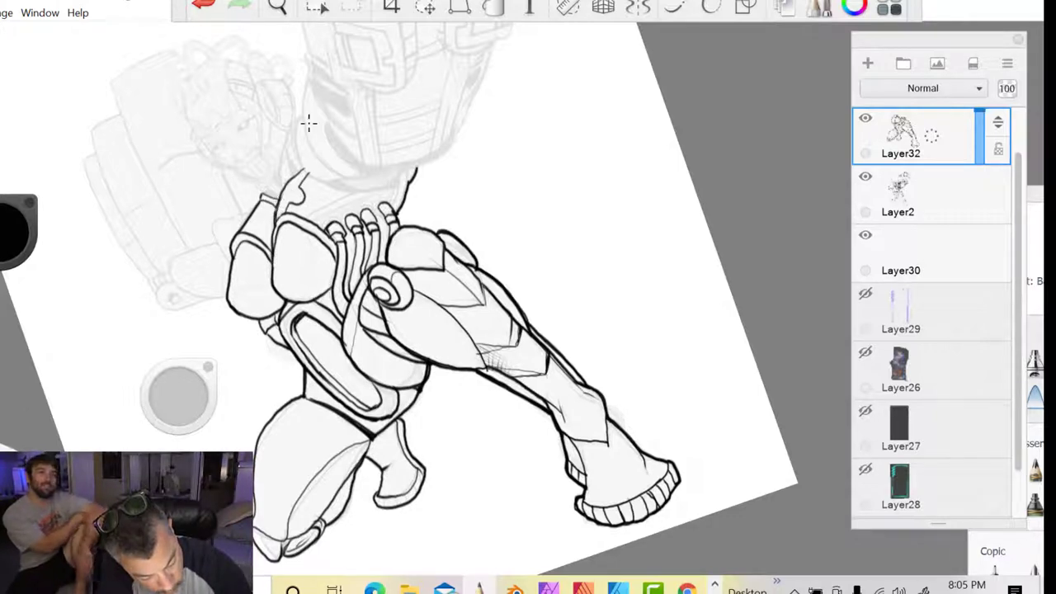
pyautogui.moveTo(271, 198)
pyautogui.mouseDown()
pyautogui.moveTo(297, 114)
pyautogui.moveTo(292, 162)
pyautogui.moveTo(292, 131)
pyautogui.mouseUp()
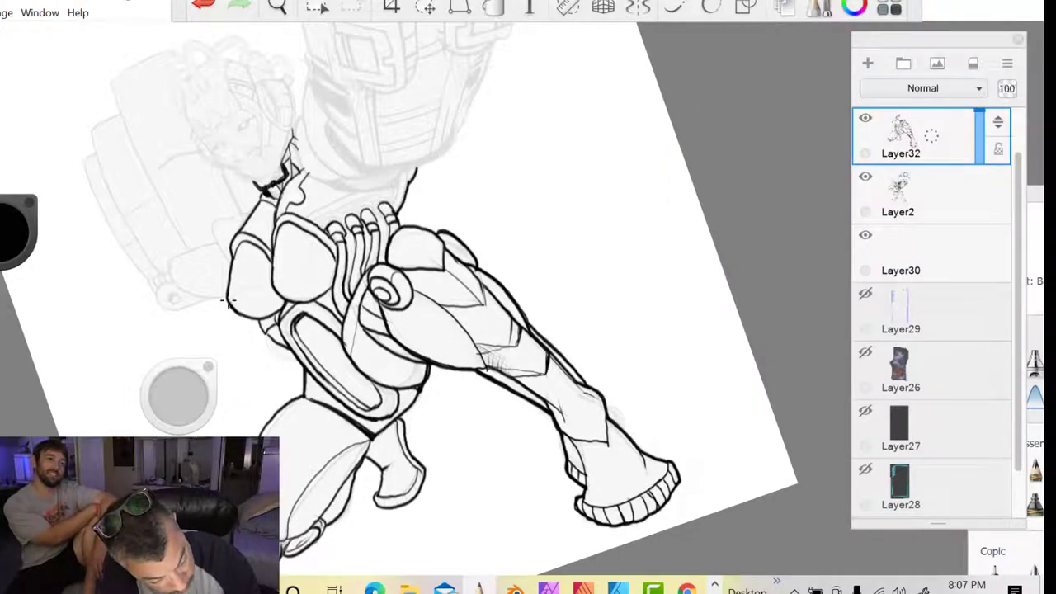
# Ink the curved shoulder bands beside the hoses and the rear edge of the arm cannon.
pyautogui.press('[')
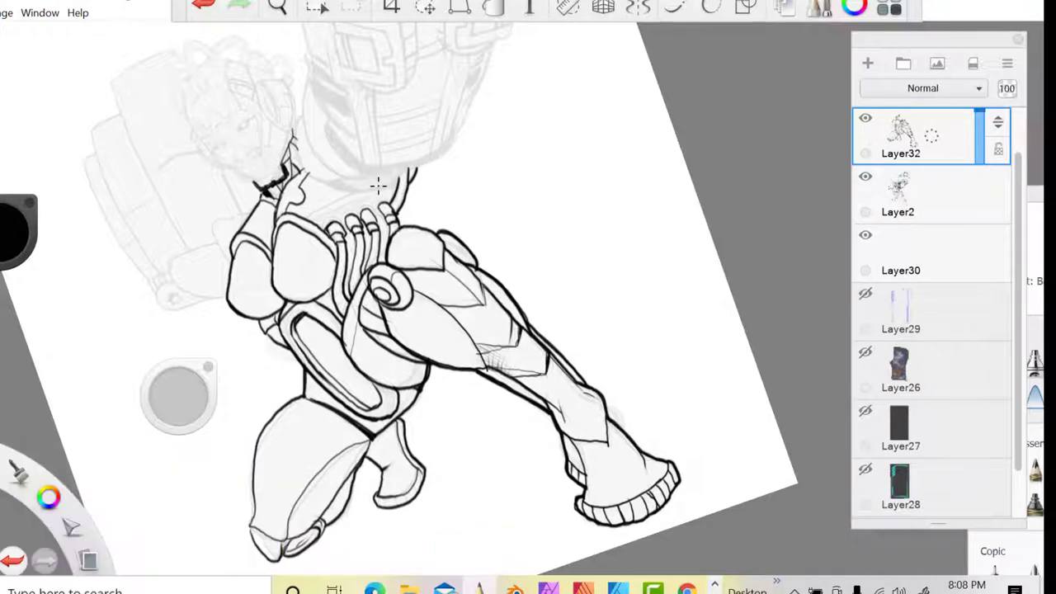
pyautogui.press('space')
pyautogui.moveTo(407, 196)
pyautogui.mouseDown()
pyautogui.moveTo(415, 255)
pyautogui.moveTo(466, 216)
pyautogui.mouseUp()
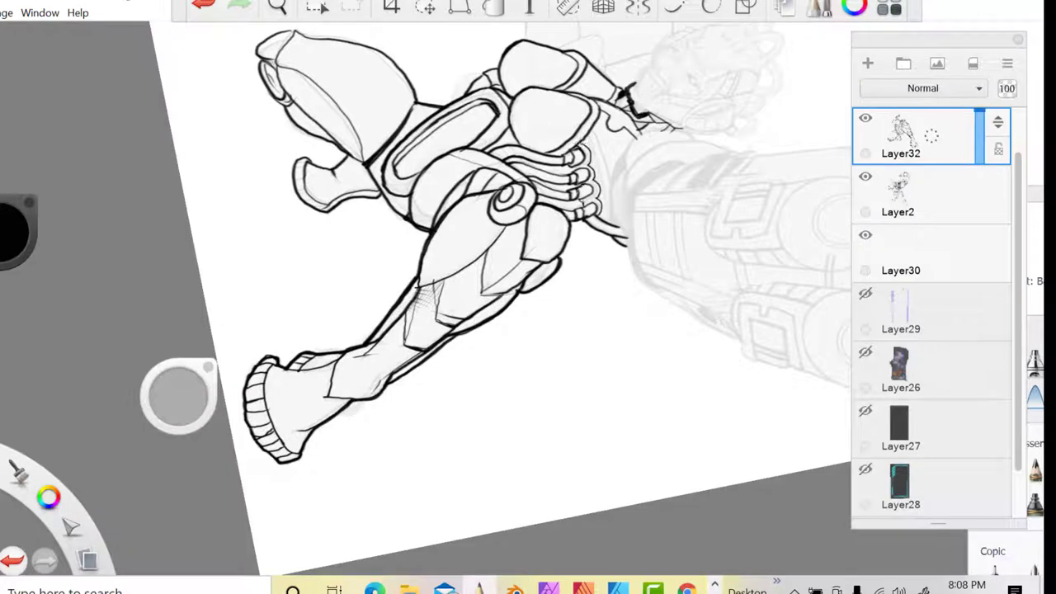
pyautogui.moveTo(576, 191); pyautogui.dragTo(579, 209)
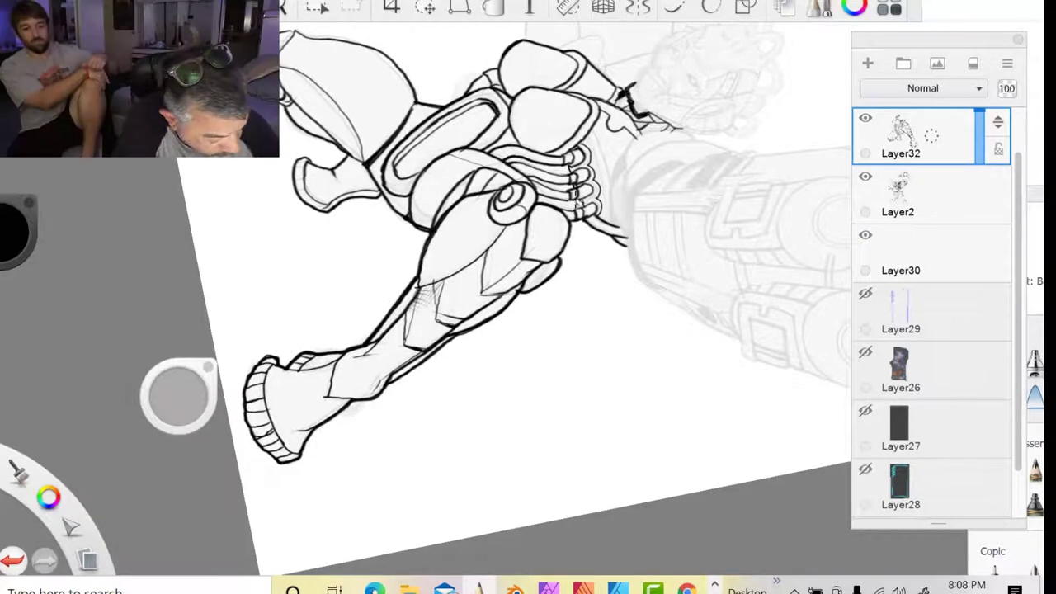
pyautogui.moveTo(595, 140); pyautogui.dragTo(608, 212)
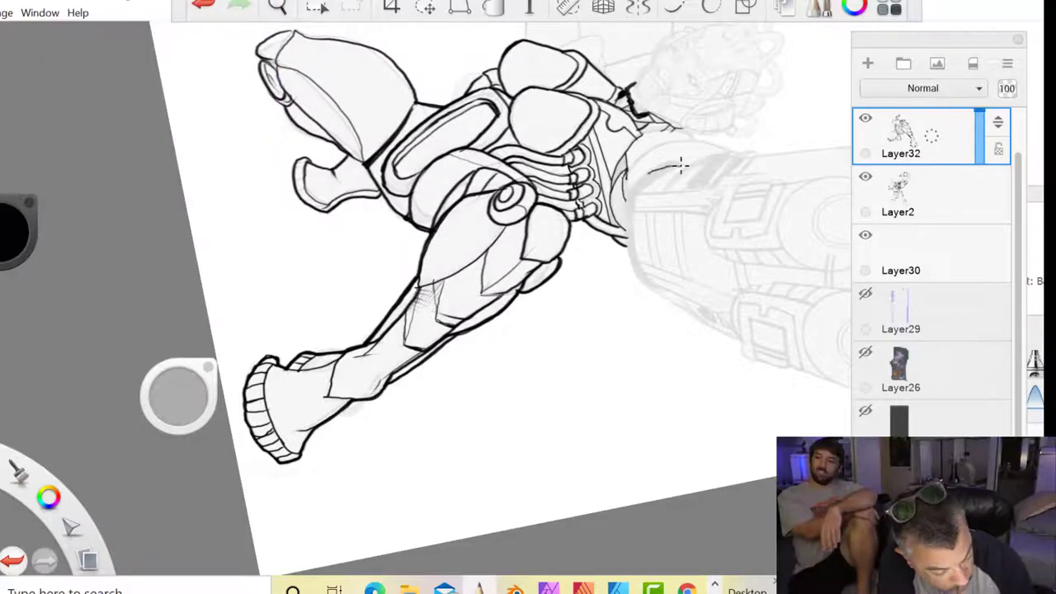
pyautogui.moveTo(674, 165); pyautogui.dragTo(683, 166)
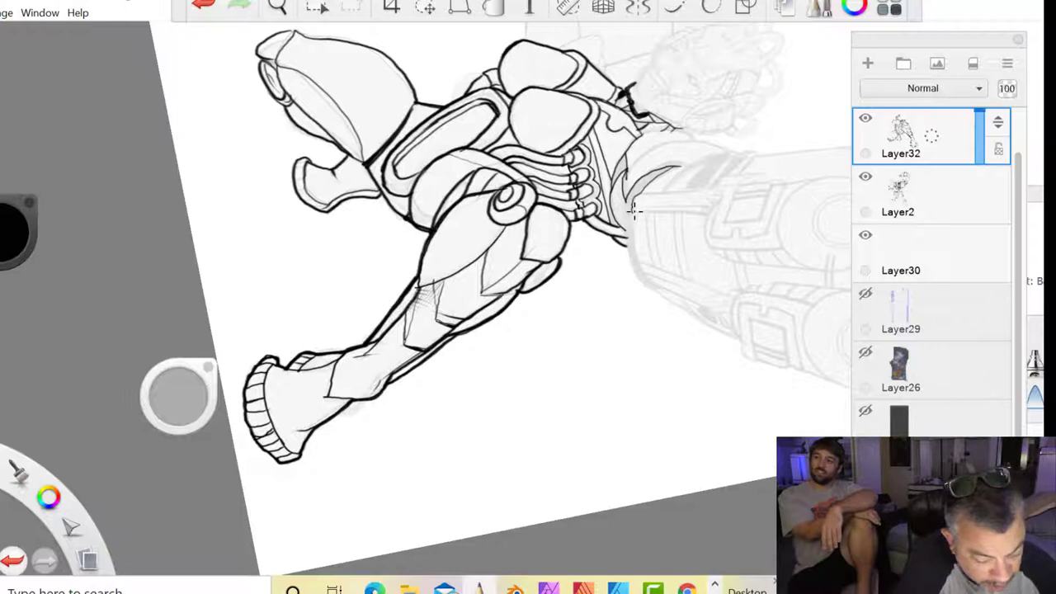
pyautogui.moveTo(632, 208); pyautogui.dragTo(651, 281)
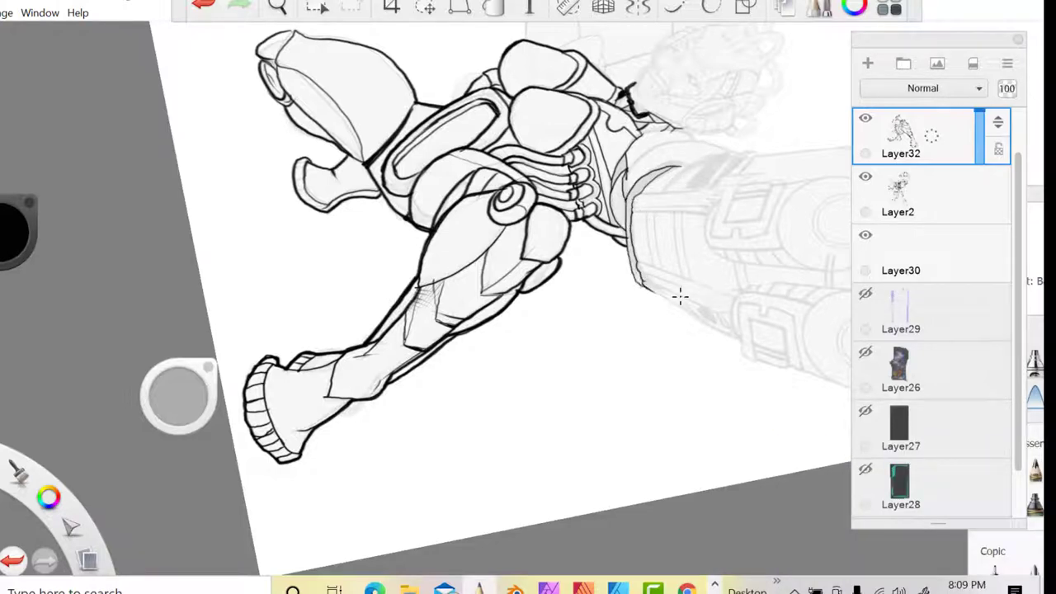
# Move the brush puck off the drawing and ink the curved shoulder edge beneath the base of the arm cannon.
pyautogui.press('space')
pyautogui.moveTo(264, 299); pyautogui.dragTo(324, 328)
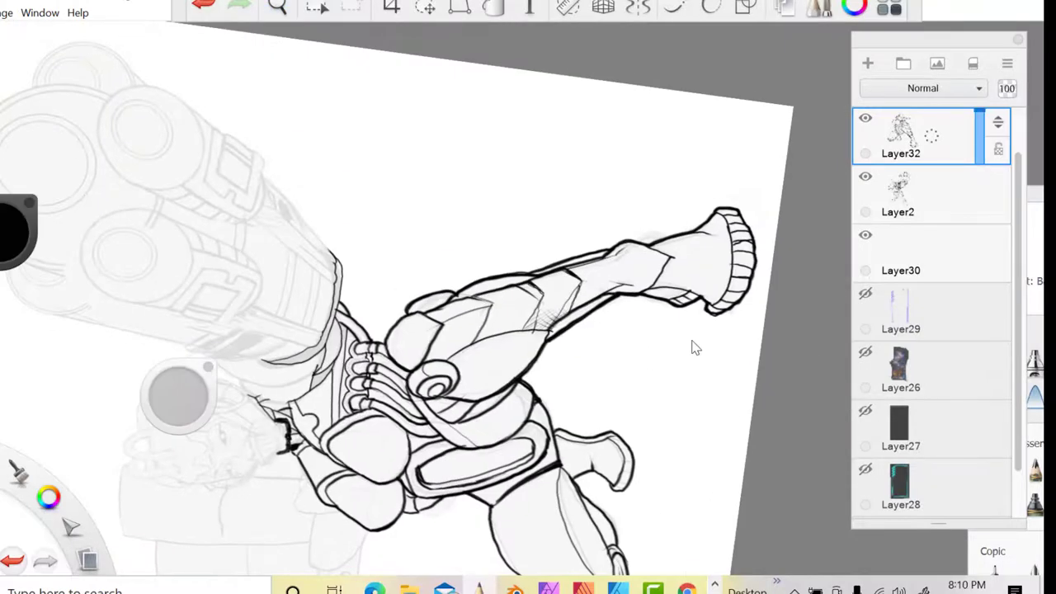
pyautogui.moveTo(195, 364); pyautogui.dragTo(33, 328)
pyautogui.moveTo(212, 360)
pyautogui.mouseDown()
pyautogui.moveTo(272, 389)
pyautogui.moveTo(266, 400)
pyautogui.moveTo(293, 403)
pyautogui.mouseUp()
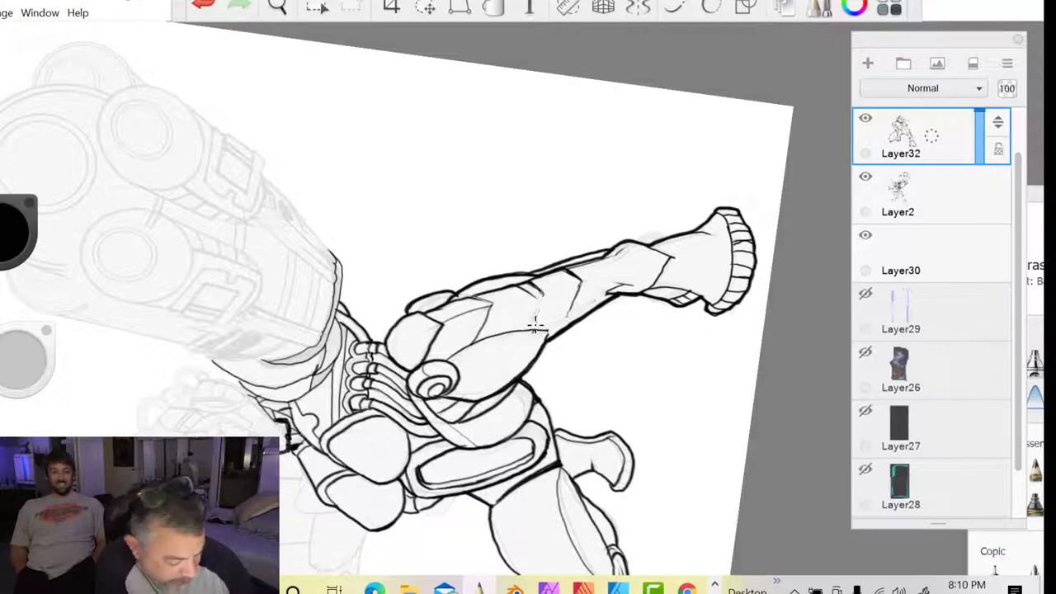
# Clean up the chevron armour plates along the extended leg, erasing overlapping sketch lines.
pyautogui.moveTo(471, 423); pyautogui.dragTo(793, 346)
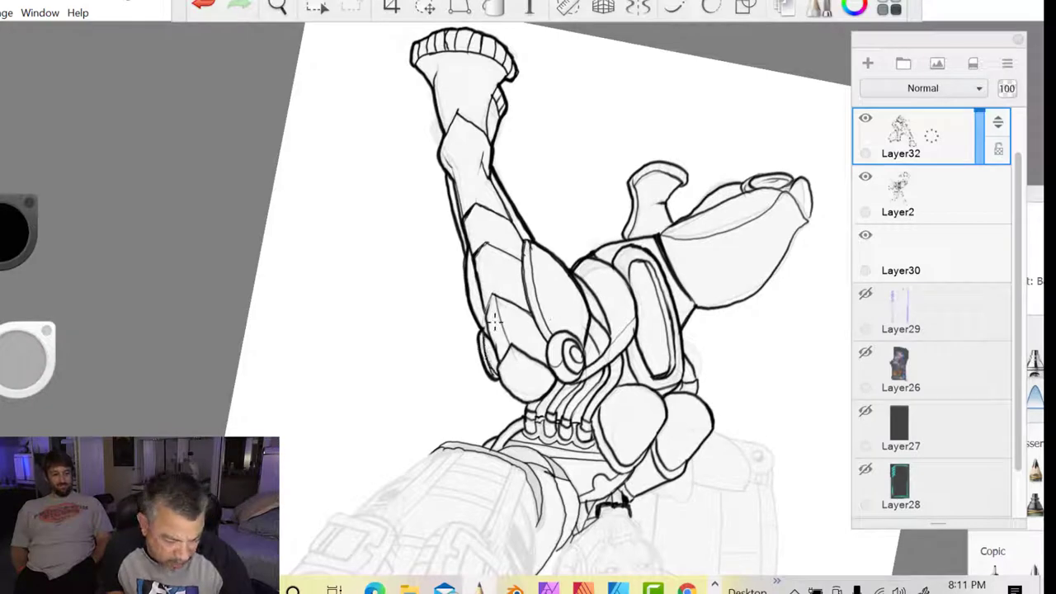
pyautogui.press('e')
pyautogui.press('space')
pyautogui.moveTo(323, 315); pyautogui.dragTo(413, 435)
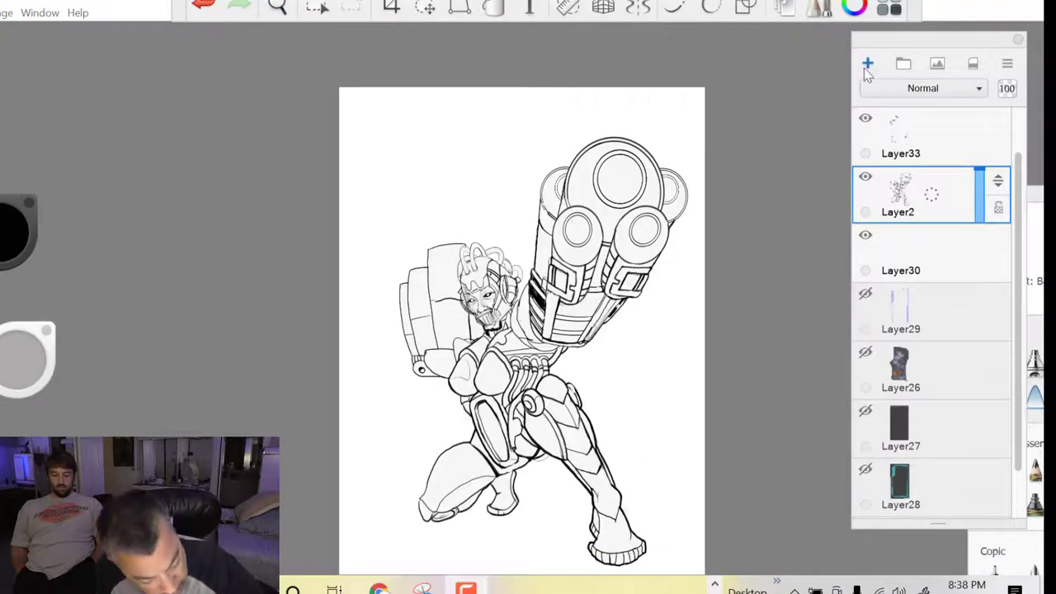
# Add a new layer above the line art and shade both chest plates with dark metallic gradients.
pyautogui.click(869, 65)
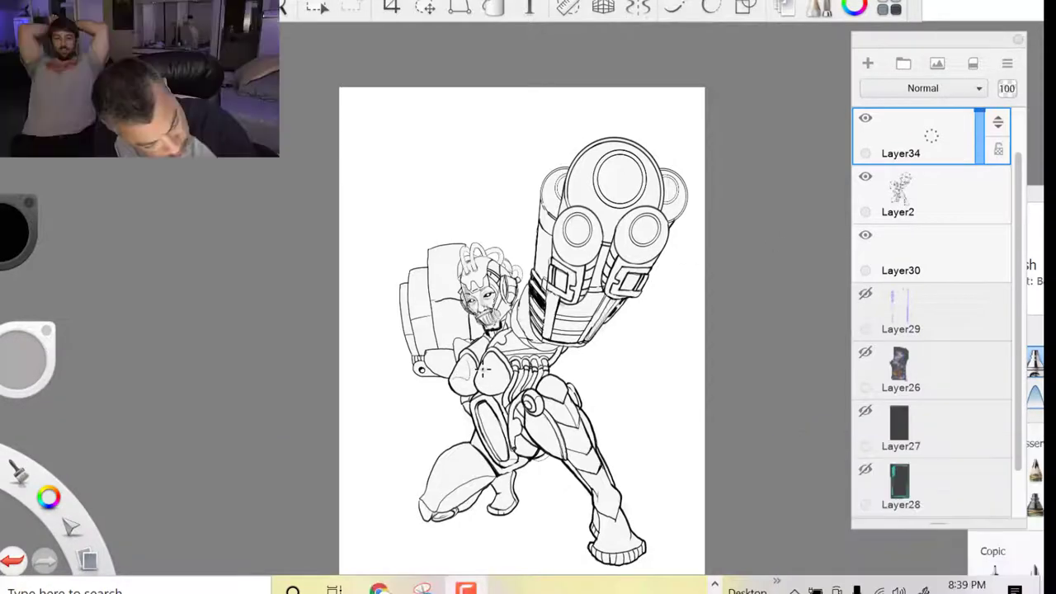
pyautogui.moveTo(468, 355); pyautogui.dragTo(466, 380)
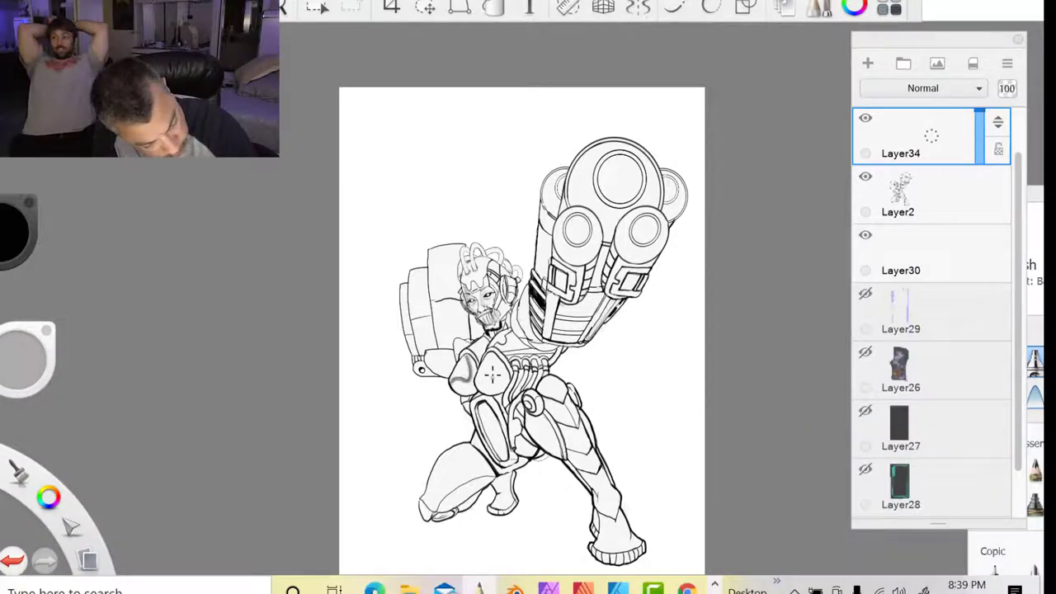
pyautogui.moveTo(452, 382)
pyautogui.mouseDown()
pyautogui.moveTo(469, 368)
pyautogui.moveTo(451, 380)
pyautogui.mouseUp()
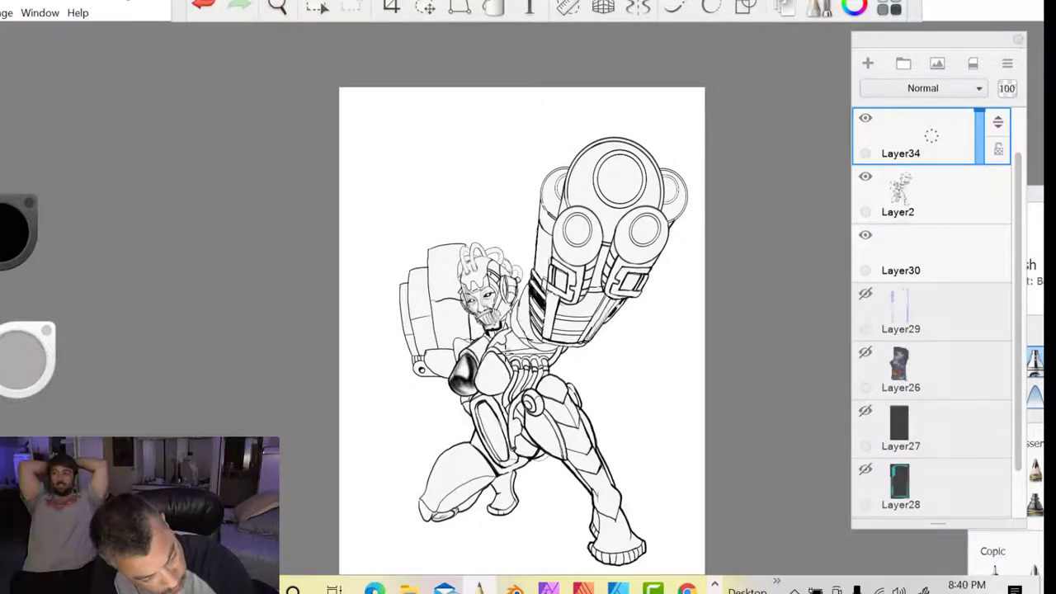
pyautogui.moveTo(497, 349); pyautogui.dragTo(507, 393)
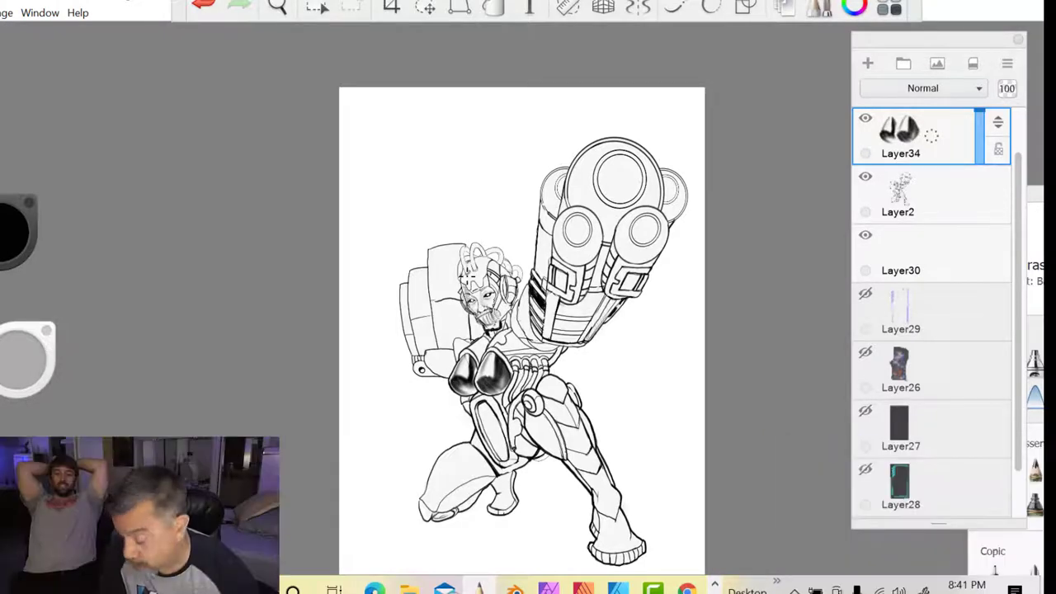
# Shade the round leg joint, the oval plate below it and the upper chest around the collar.
pyautogui.moveTo(32, 337); pyautogui.dragTo(193, 76)
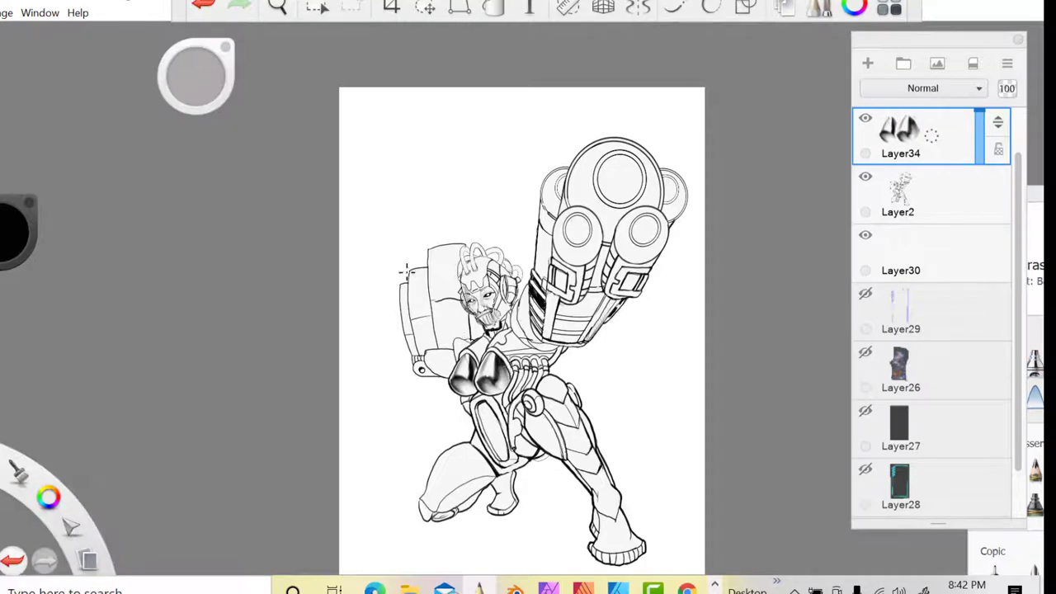
pyautogui.moveTo(41, 500); pyautogui.dragTo(13, 472)
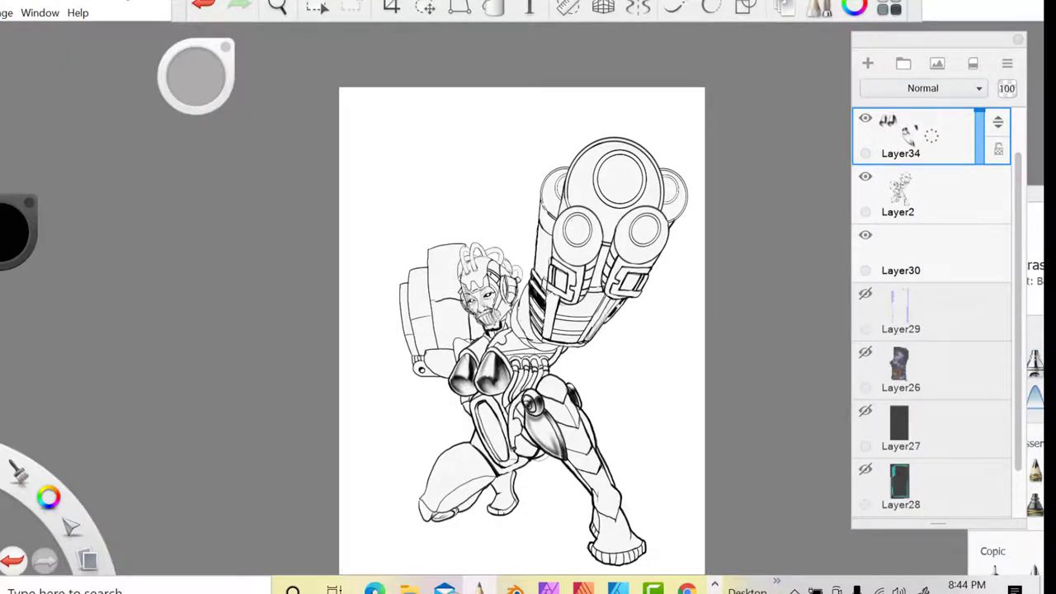
pyautogui.click(11, 470)
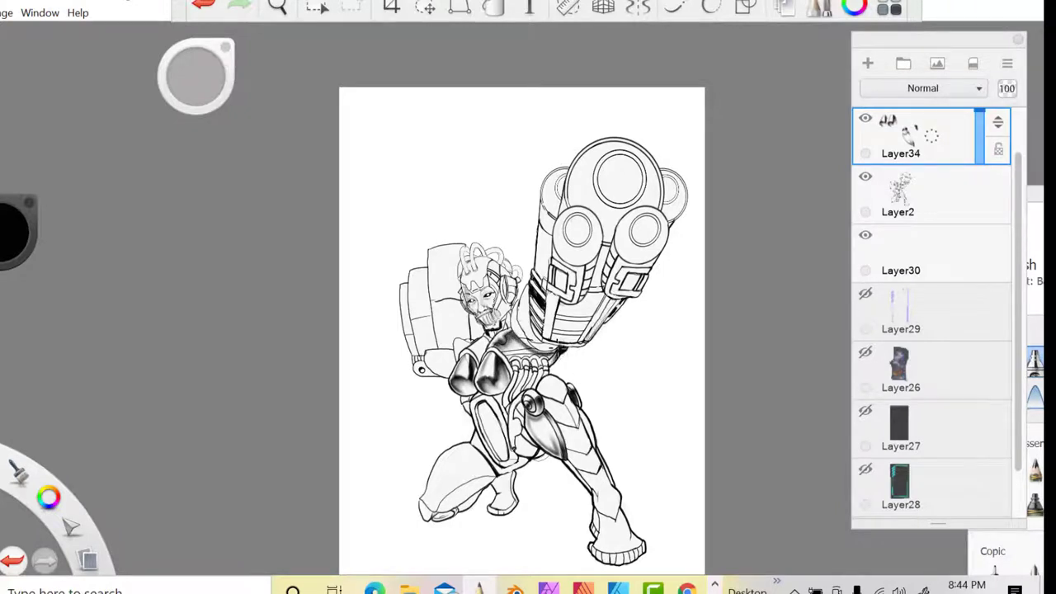
pyautogui.click(18, 472)
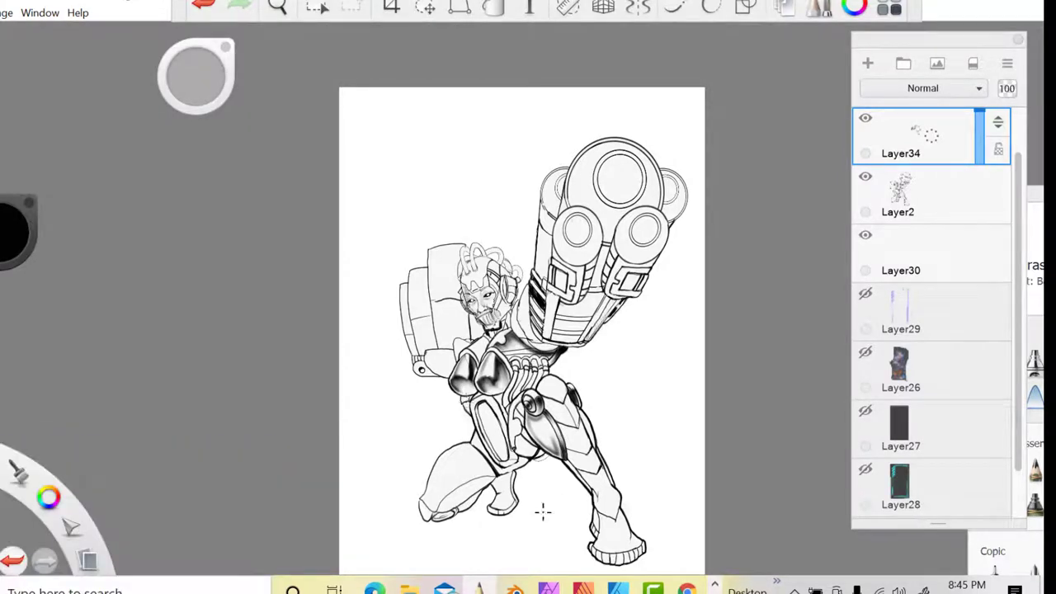
# Add a new layer above Layer2 and move it to the top of the layer stack.
pyautogui.click(926, 212)
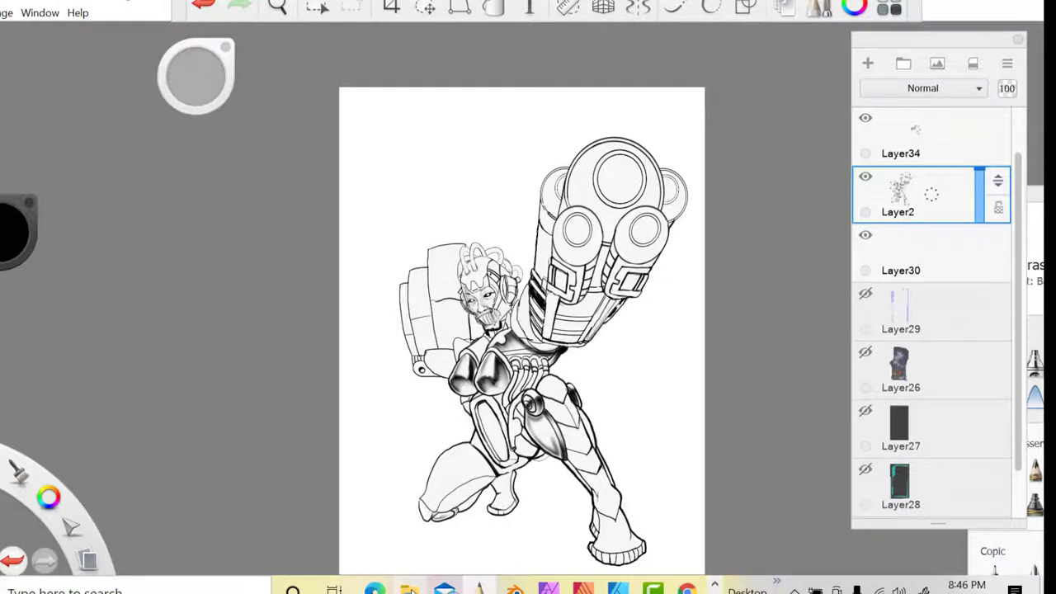
pyautogui.click(869, 64)
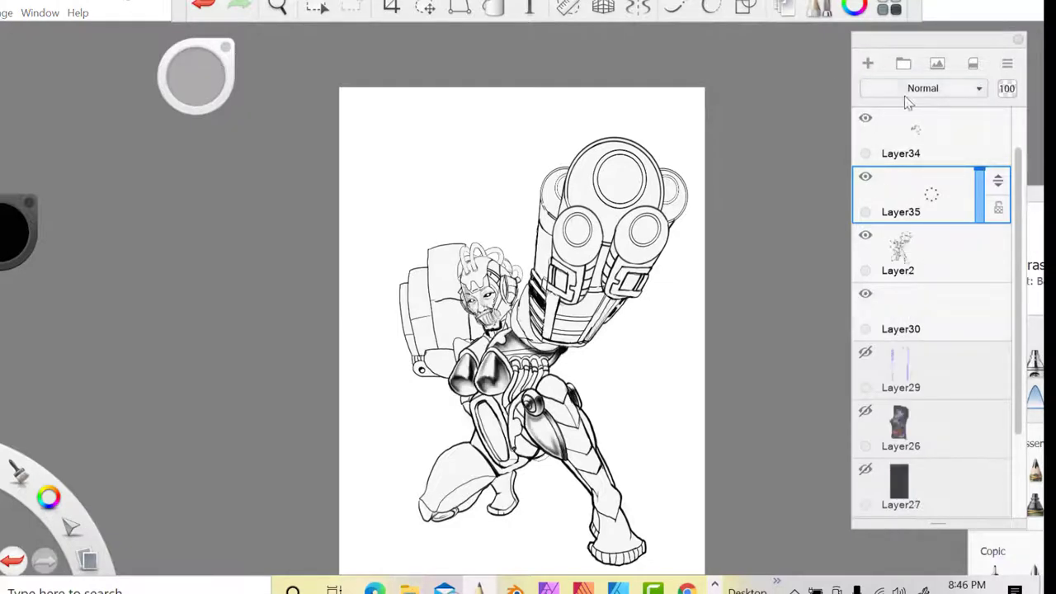
pyautogui.click(999, 134)
pyautogui.moveTo(995, 183); pyautogui.dragTo(982, 134)
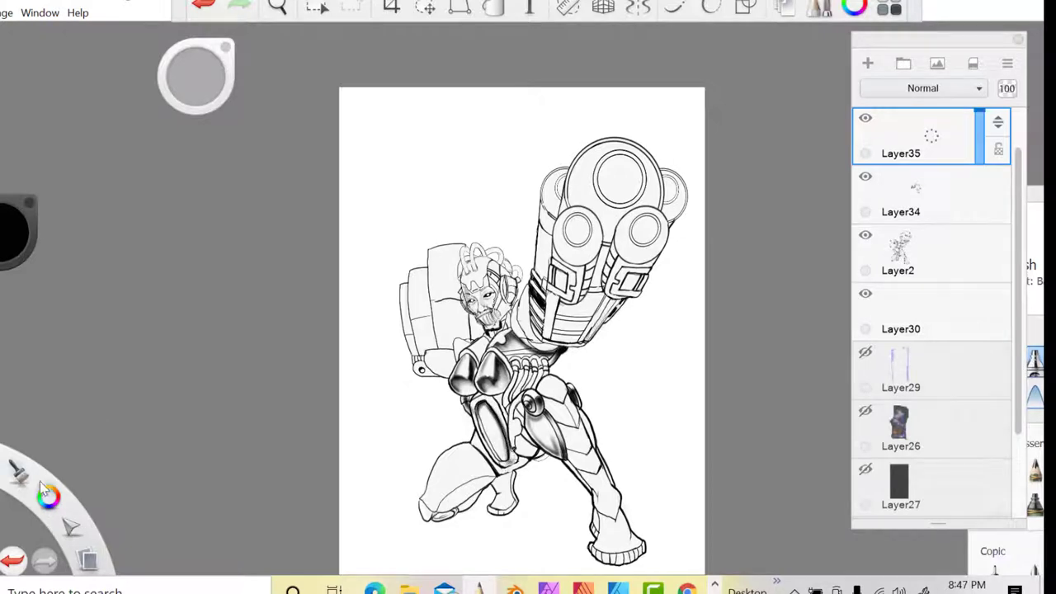
# Airbrush soft dark shading around the waist panel and pelvis, clearing the overspill below the pelvis.
pyautogui.moveTo(495, 454)
pyautogui.mouseDown()
pyautogui.moveTo(519, 490)
pyautogui.moveTo(536, 474)
pyautogui.moveTo(528, 462)
pyautogui.mouseUp()
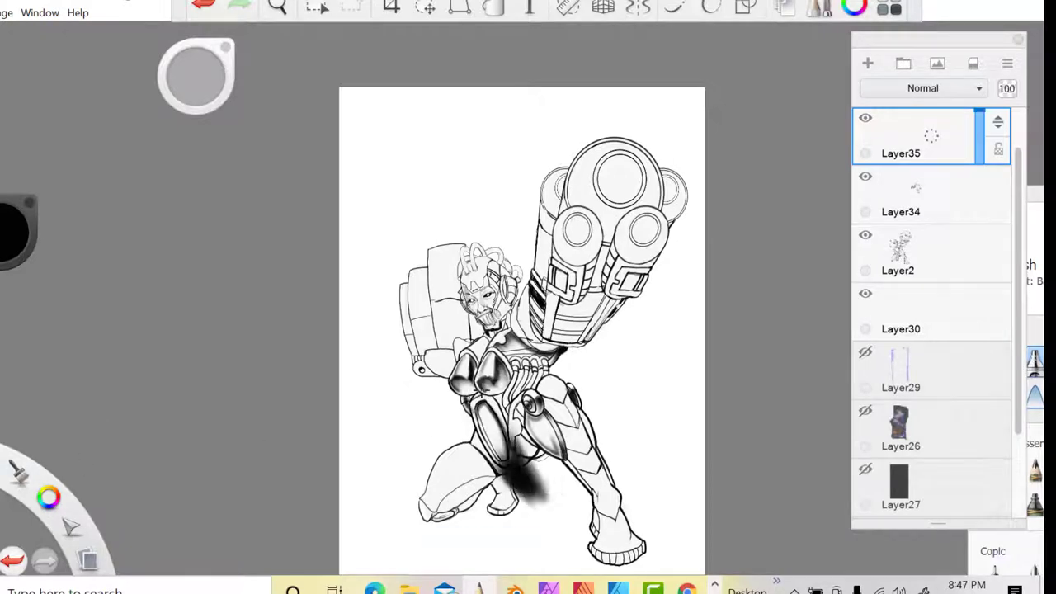
pyautogui.moveTo(18, 471); pyautogui.dragTo(22, 428)
pyautogui.moveTo(530, 462); pyautogui.dragTo(536, 499)
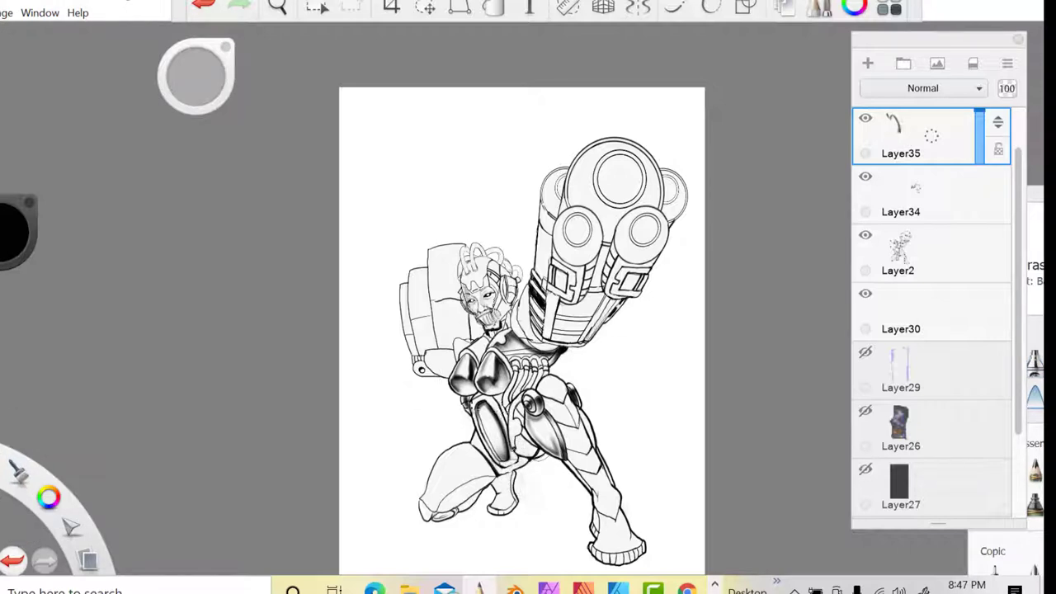
pyautogui.moveTo(18, 472); pyautogui.dragTo(21, 427)
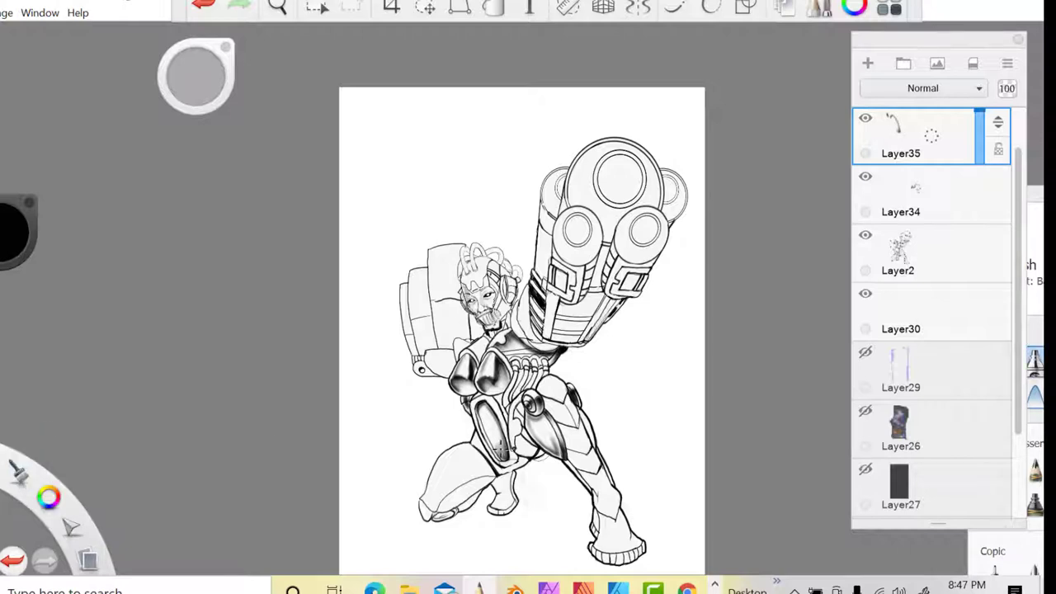
# Darken the pelvis band beneath the waist panel with a resized brush, undoing a stray stroke and reworking the area.
pyautogui.press(']')
pyautogui.press(']')
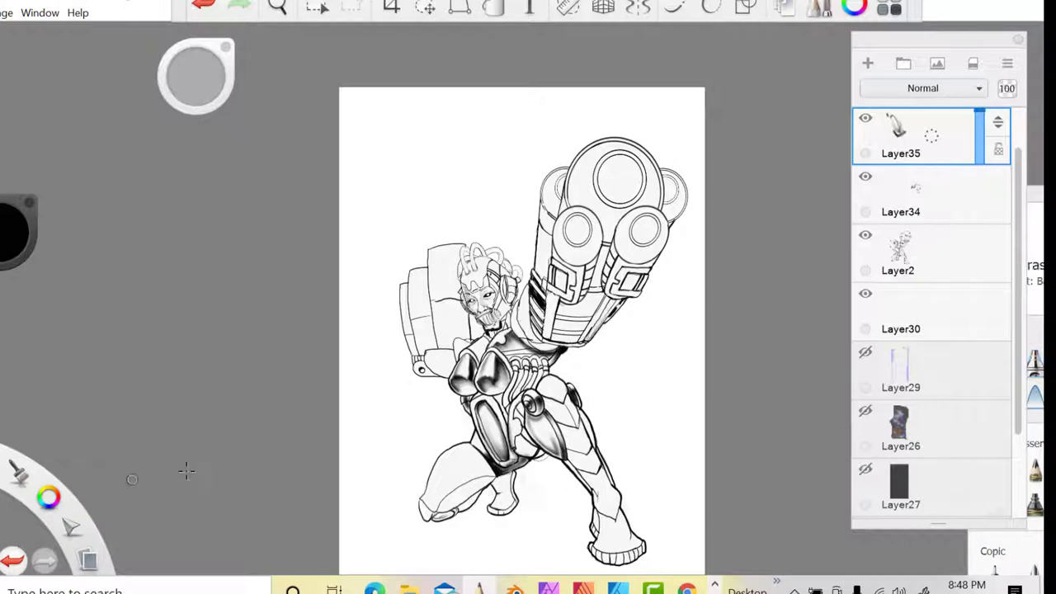
pyautogui.hotkey('ctrl', 'z')
pyautogui.press('[')
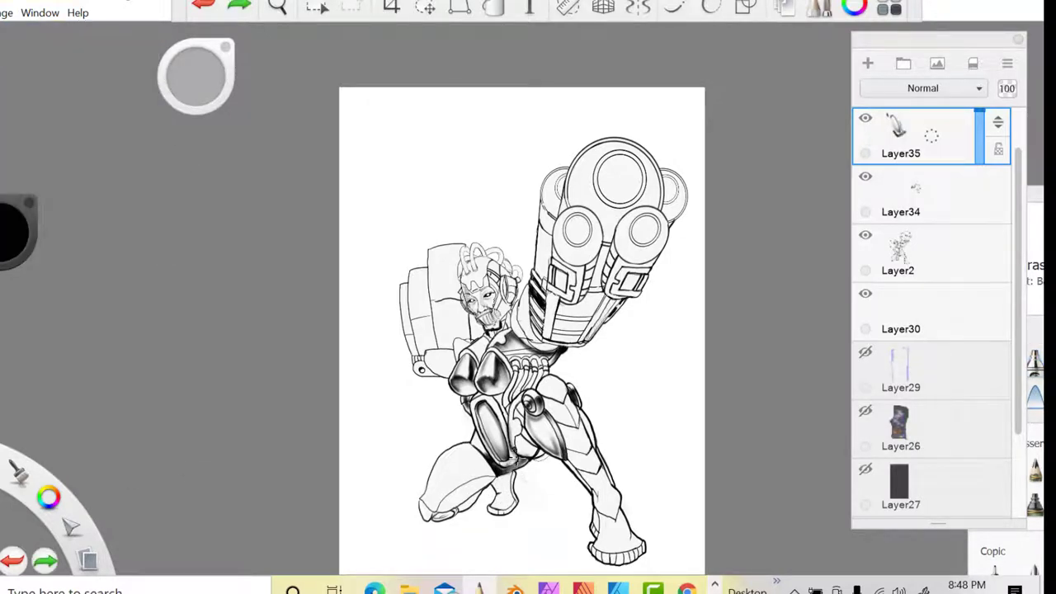
pyautogui.moveTo(509, 460); pyautogui.dragTo(501, 453)
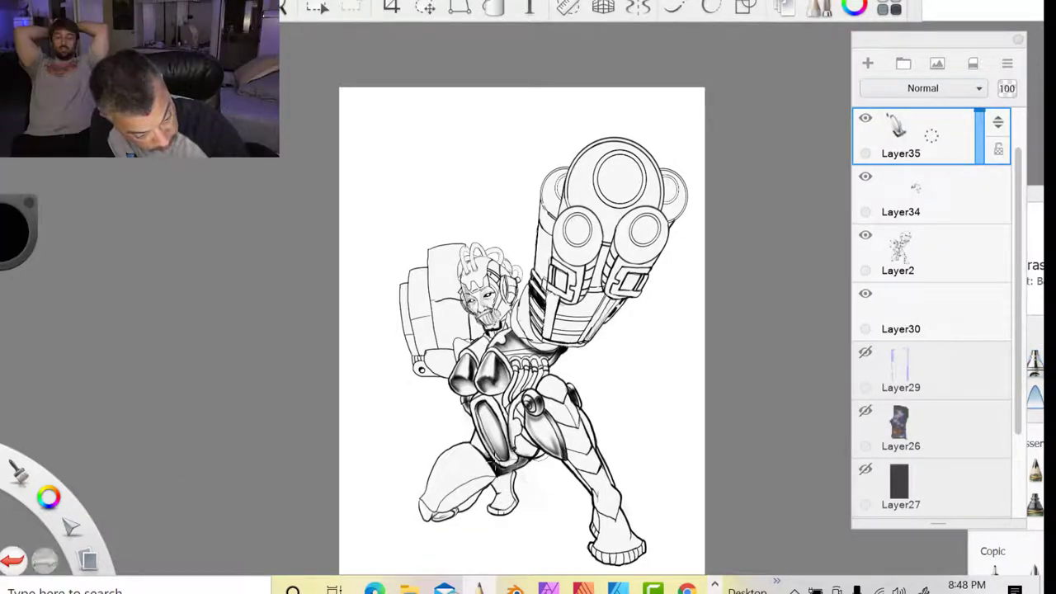
# Touch up the linework beside the waist panel on Layer2, and shade the rounded knee cap on Layer35.
pyautogui.click(930, 254)
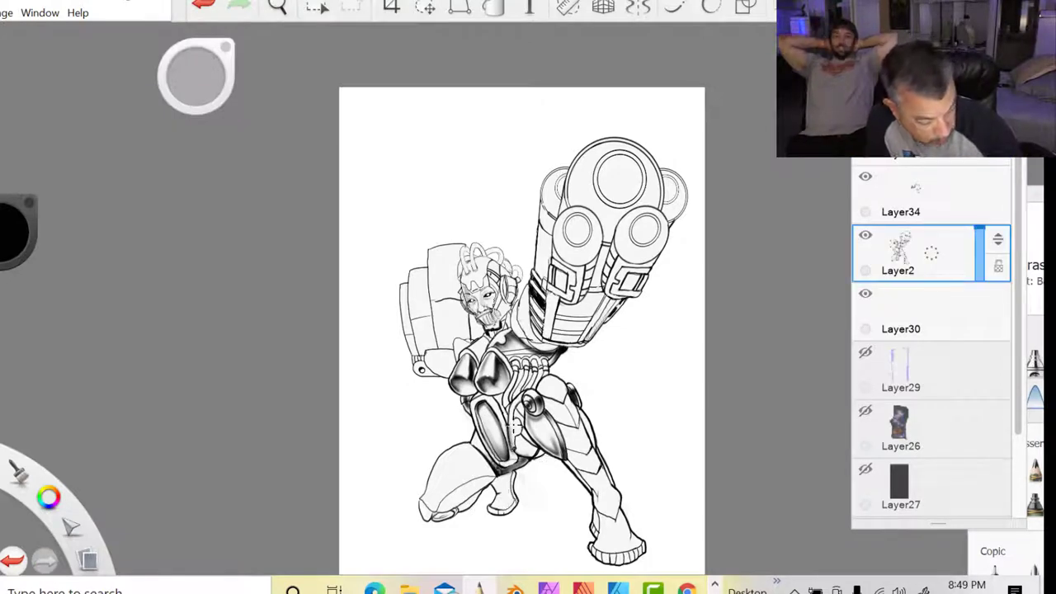
pyautogui.click(930, 137)
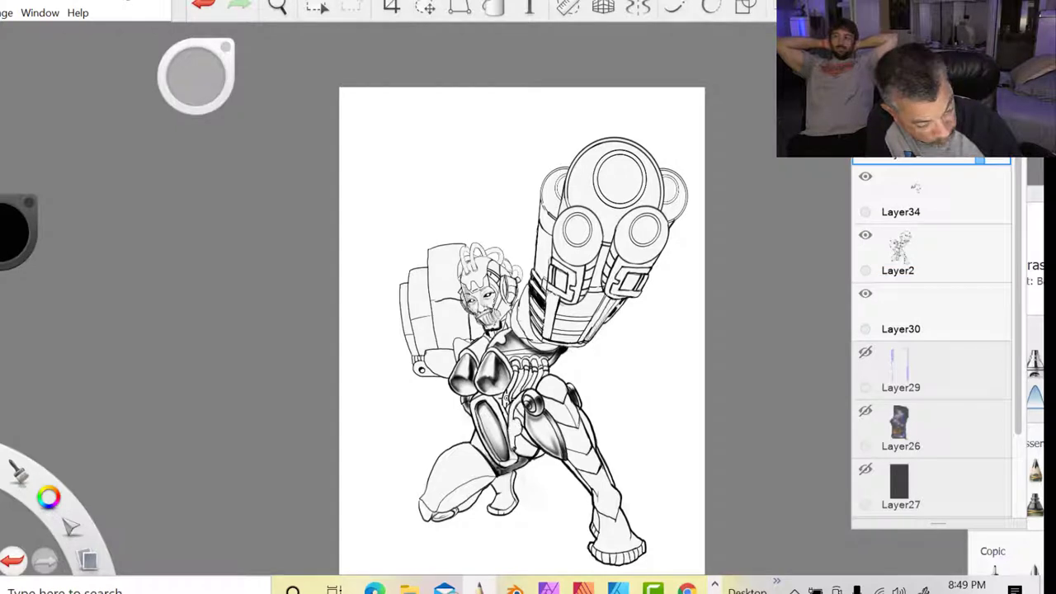
pyautogui.press('e')
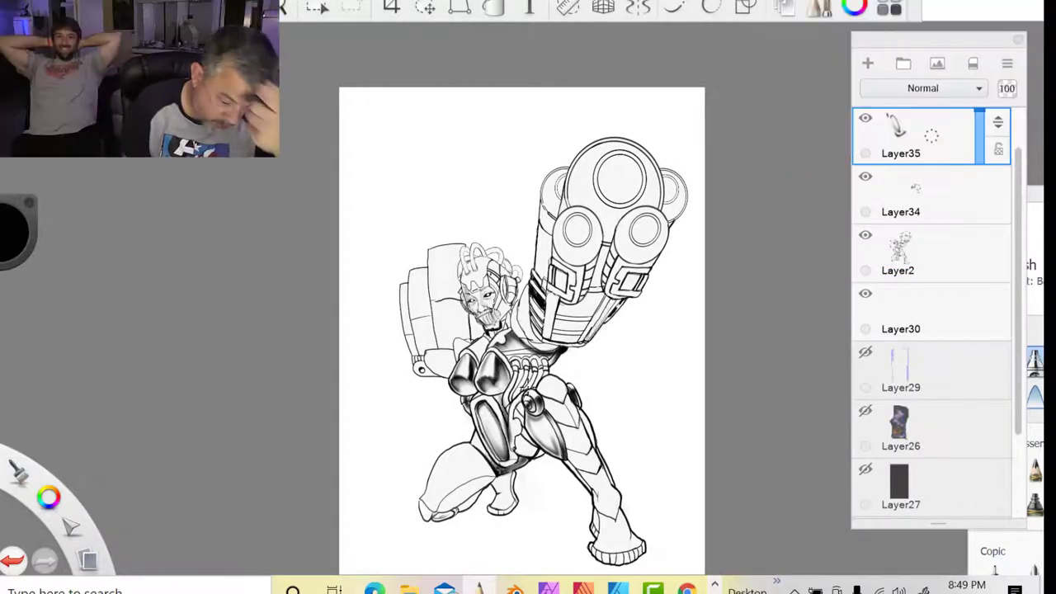
pyautogui.press('e')
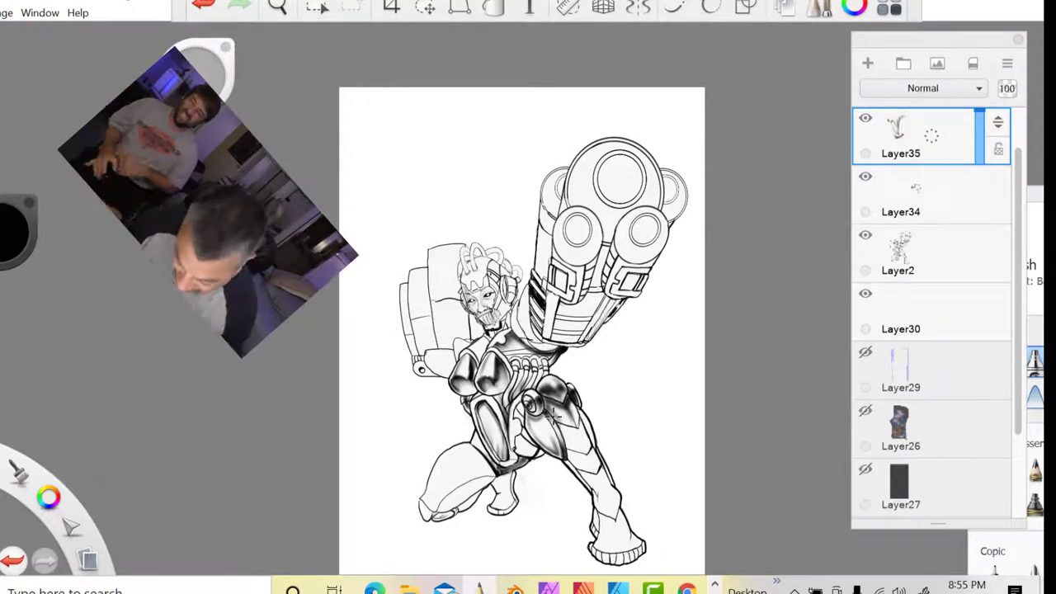
# Shade the chevron plates down the extended leg to the ankle, and merge Layer35 into Layer34.
pyautogui.moveTo(579, 408); pyautogui.dragTo(590, 430)
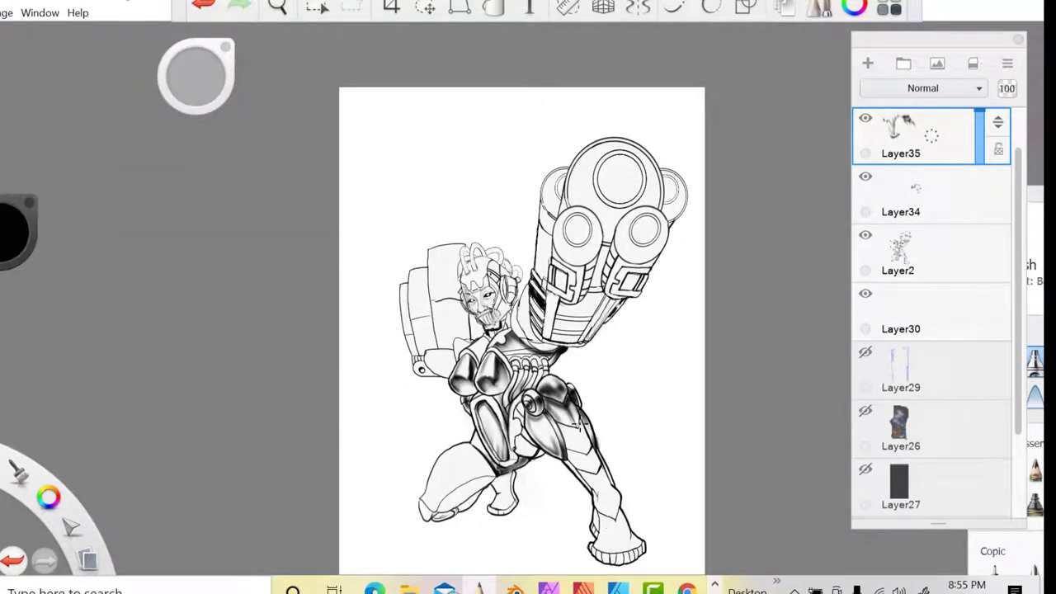
pyautogui.moveTo(582, 446)
pyautogui.mouseDown()
pyautogui.moveTo(581, 433)
pyautogui.moveTo(600, 452)
pyautogui.mouseUp()
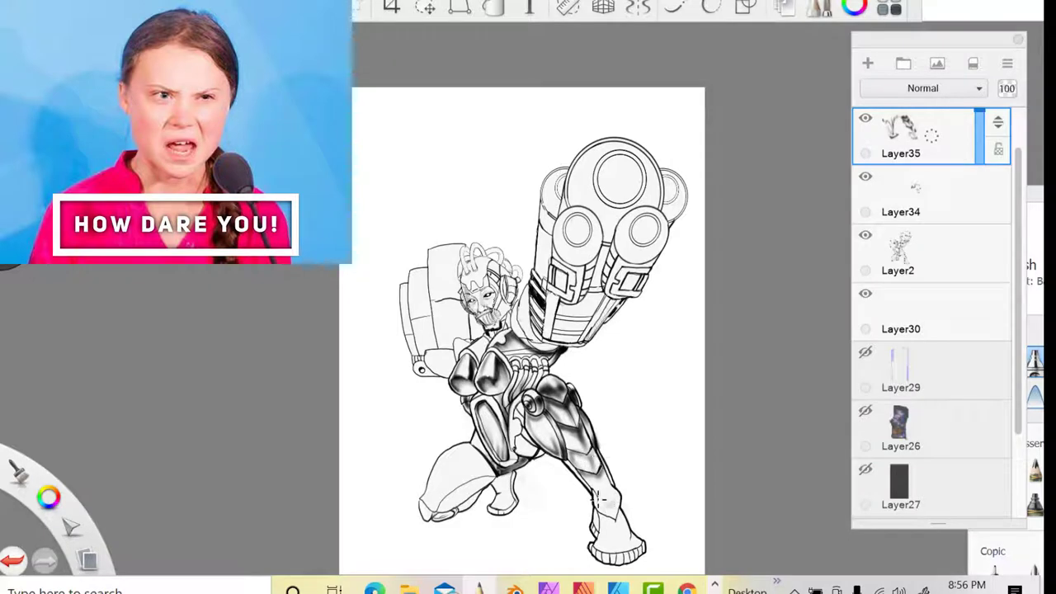
pyautogui.moveTo(599, 500); pyautogui.dragTo(609, 496)
pyautogui.moveTo(18, 472); pyautogui.dragTo(59, 510)
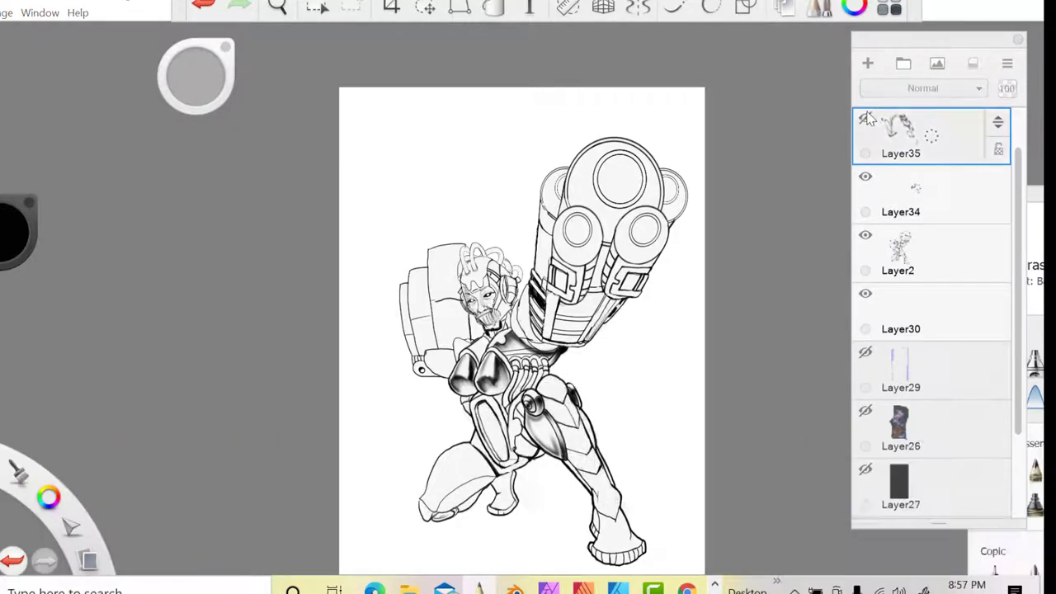
pyautogui.moveTo(918, 132); pyautogui.dragTo(578, 377)
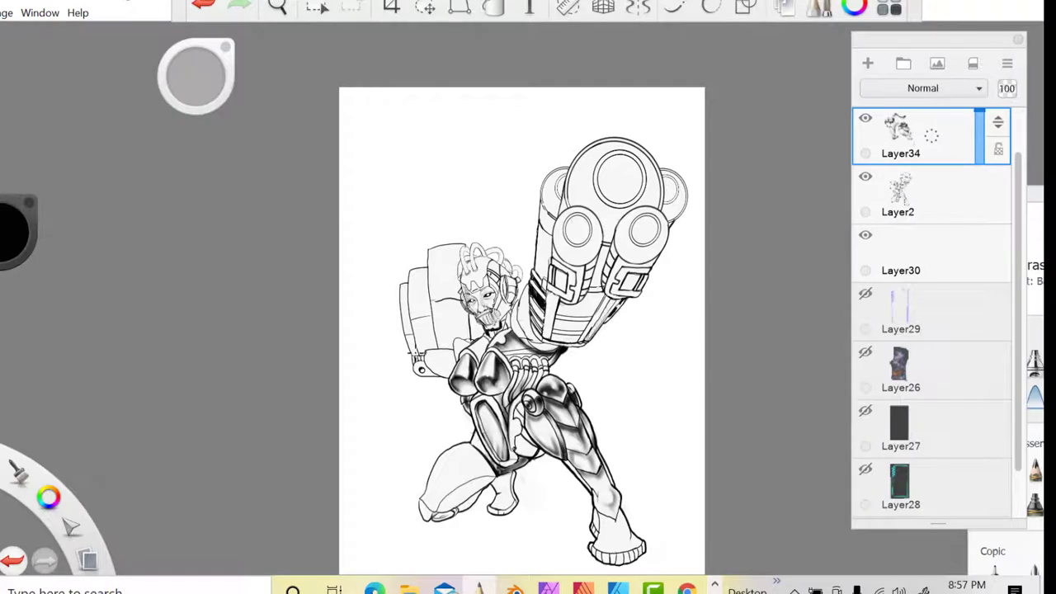
# Add a new layer above Layer34 and airbrush soft metallic shading on the extended leg's foot and thigh armour.
pyautogui.hotkey('ctrl', 'shift', 'n')
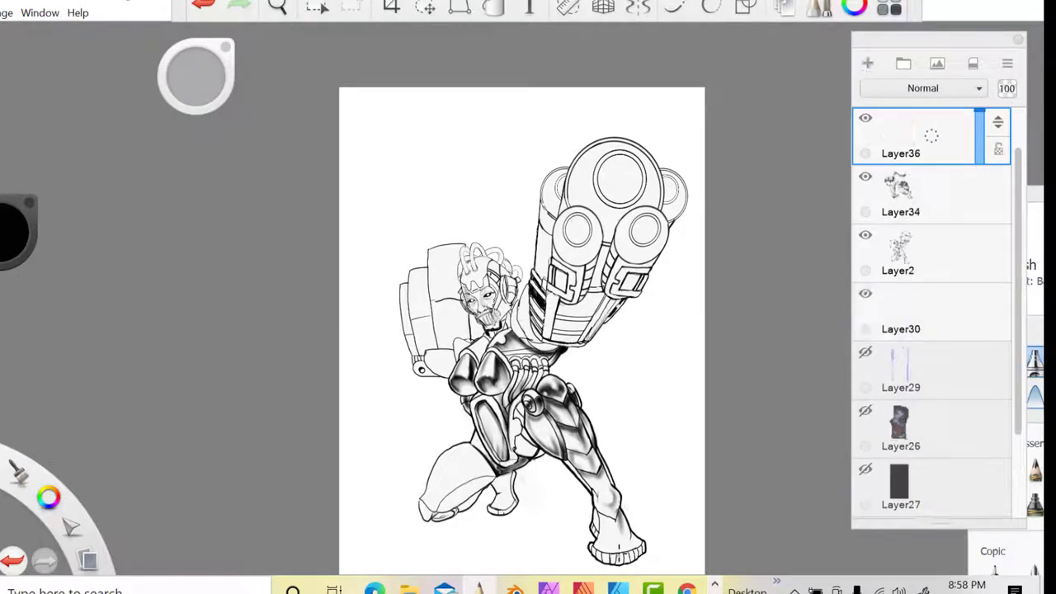
pyautogui.moveTo(605, 496); pyautogui.dragTo(610, 511)
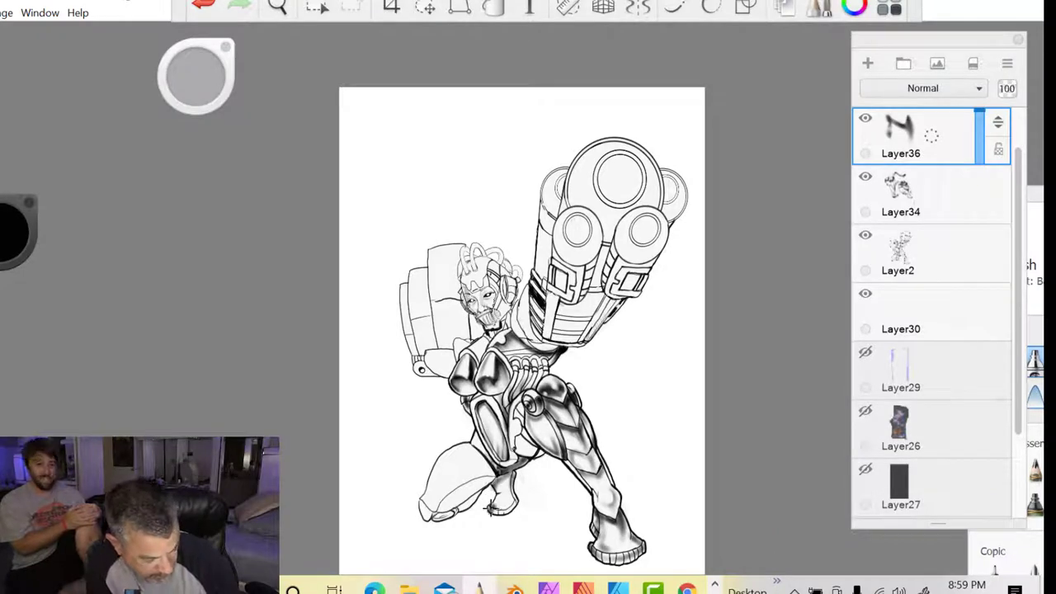
pyautogui.hotkey('ctrl', 'z')
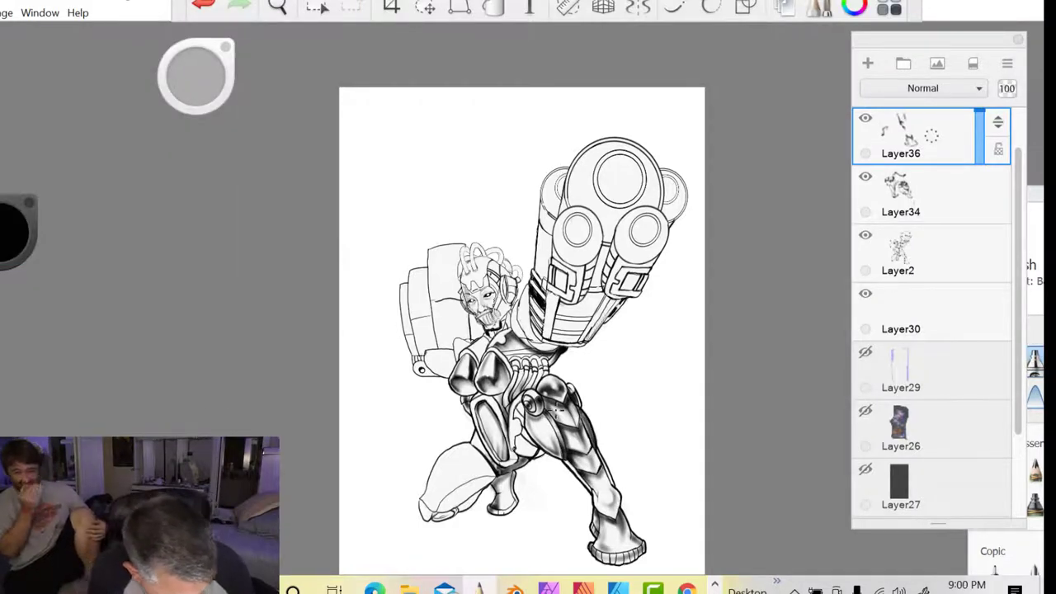
pyautogui.moveTo(561, 431); pyautogui.dragTo(554, 448)
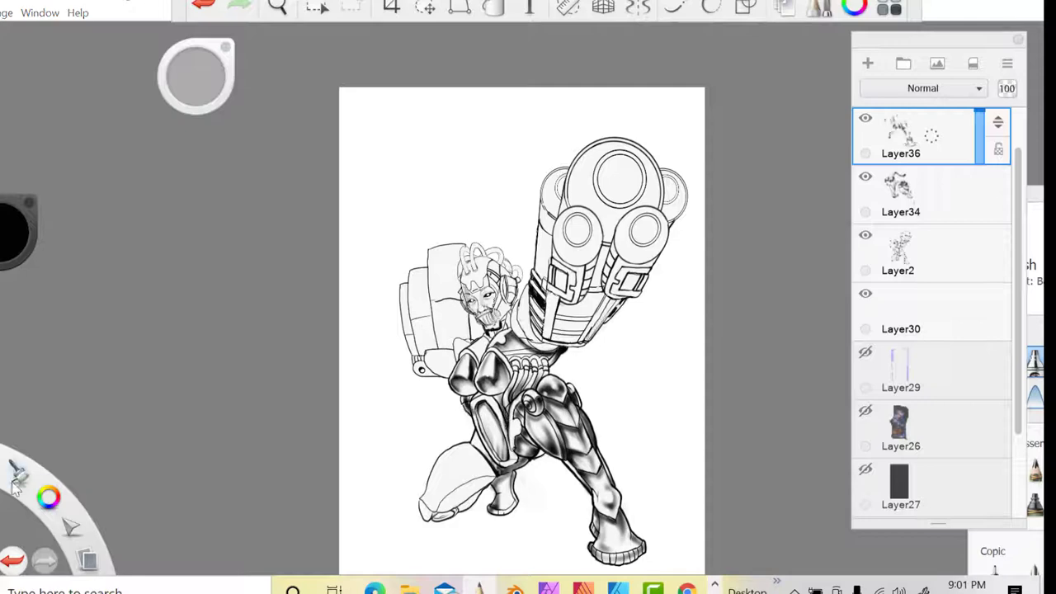
# Darken the rear foot and the underside of the kneeling leg on Layer36, cleaning up with the eraser.
pyautogui.press('e')
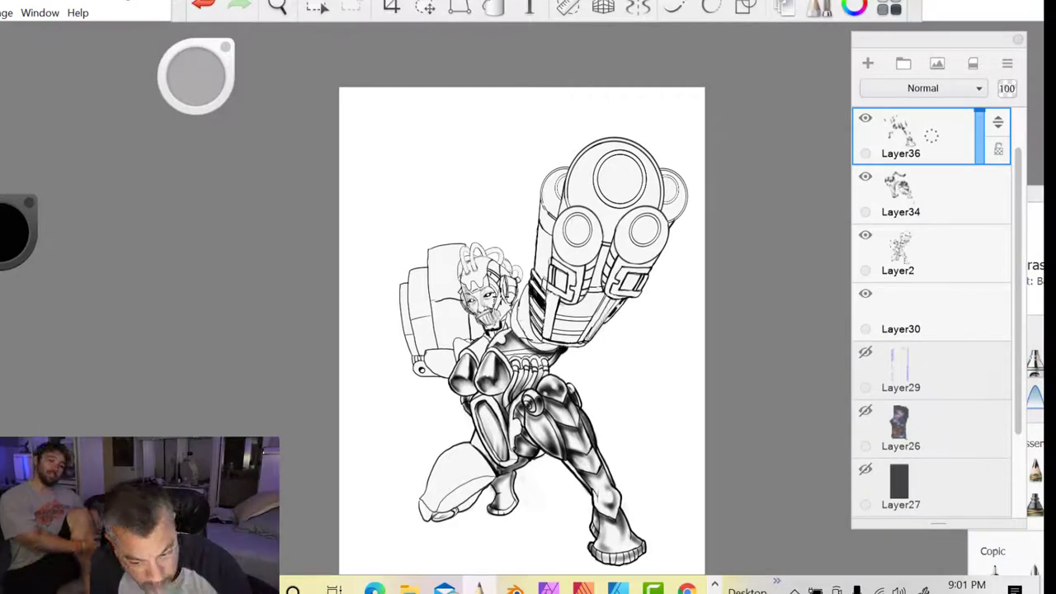
pyautogui.press('b')
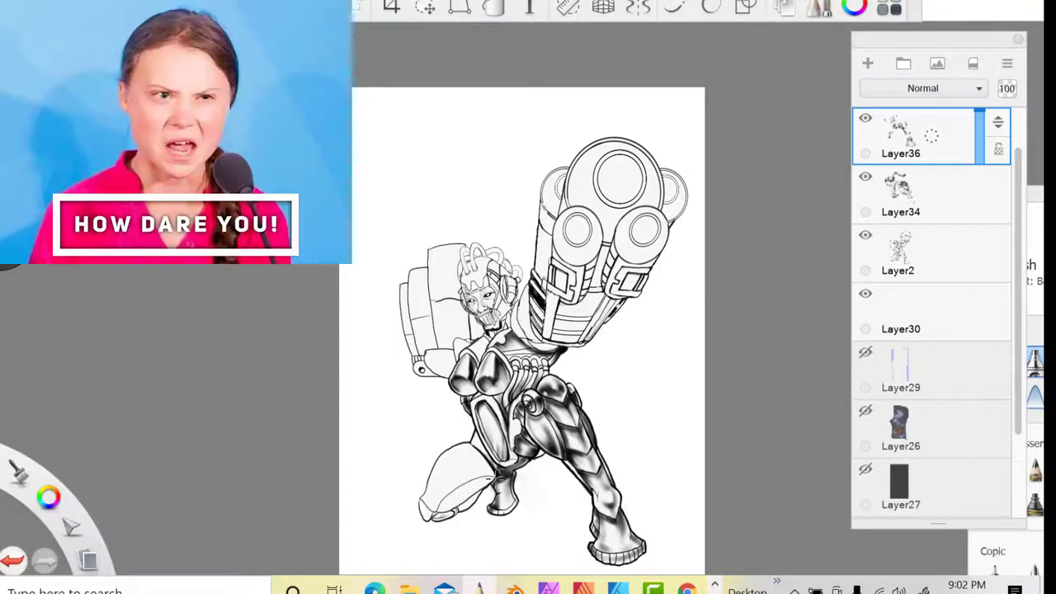
pyautogui.moveTo(513, 508); pyautogui.dragTo(506, 500)
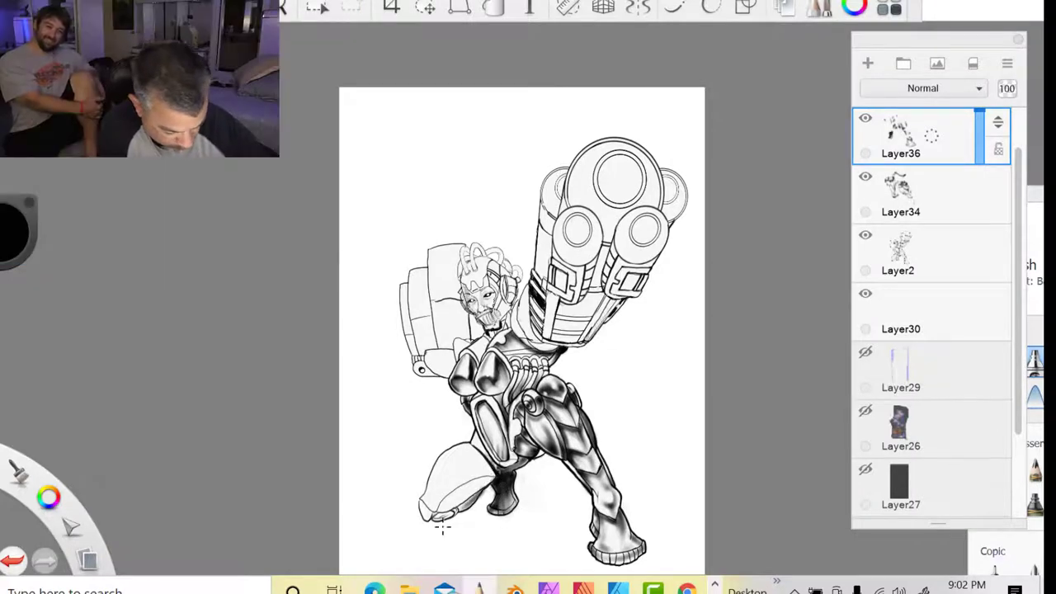
pyautogui.moveTo(439, 518); pyautogui.dragTo(489, 494)
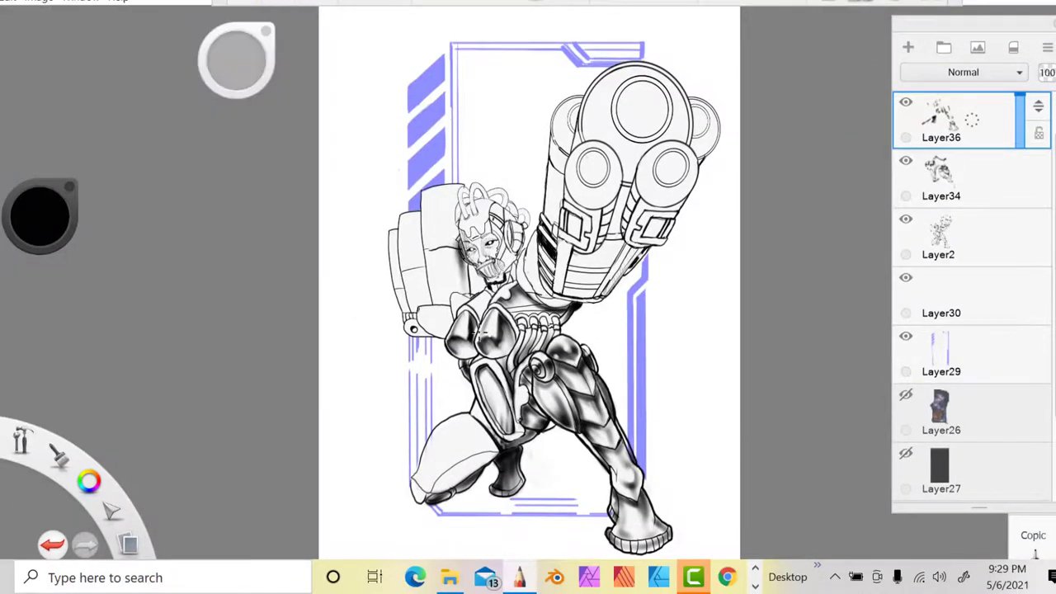
# Undo the stray stroke, and shade the large curved panels beside the head and the rounded forearm piece beneath them.
pyautogui.hotkey('ctrl', 'z')
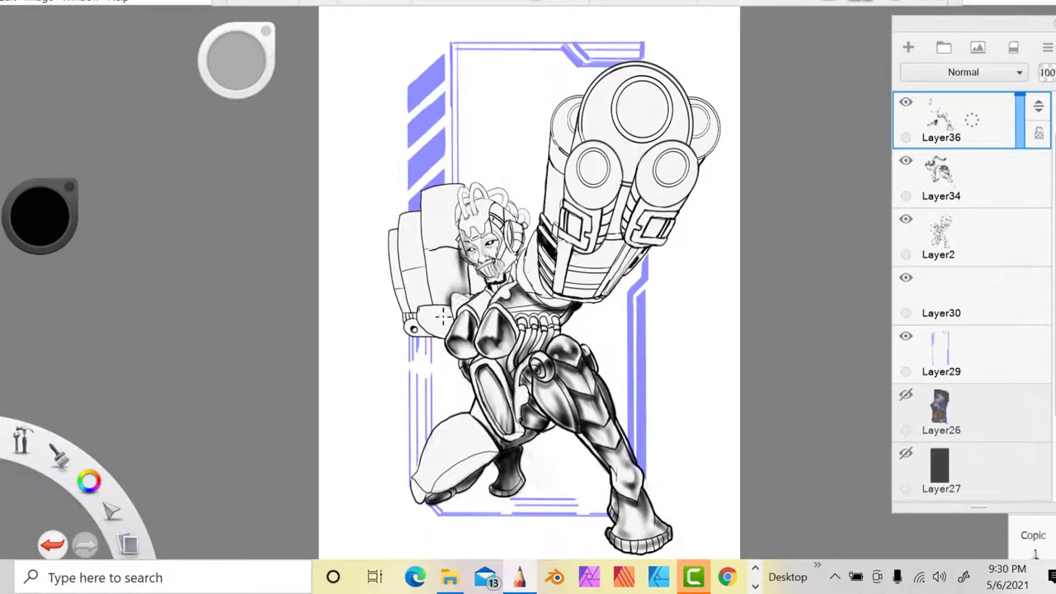
pyautogui.moveTo(420, 215)
pyautogui.mouseDown()
pyautogui.moveTo(428, 306)
pyautogui.moveTo(458, 238)
pyautogui.moveTo(471, 294)
pyautogui.mouseUp()
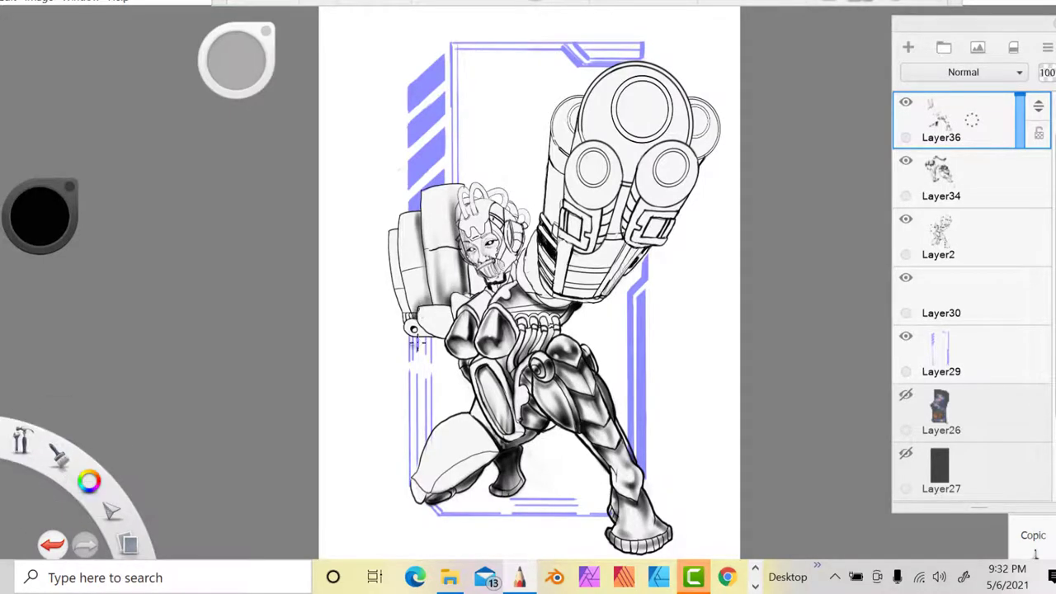
pyautogui.moveTo(447, 317)
pyautogui.mouseDown()
pyautogui.moveTo(439, 340)
pyautogui.moveTo(410, 270)
pyautogui.moveTo(417, 318)
pyautogui.mouseUp()
pyautogui.moveTo(58, 456); pyautogui.dragTo(21, 498)
pyautogui.moveTo(421, 330); pyautogui.dragTo(405, 327)
pyautogui.moveTo(452, 302); pyautogui.dragTo(455, 299)
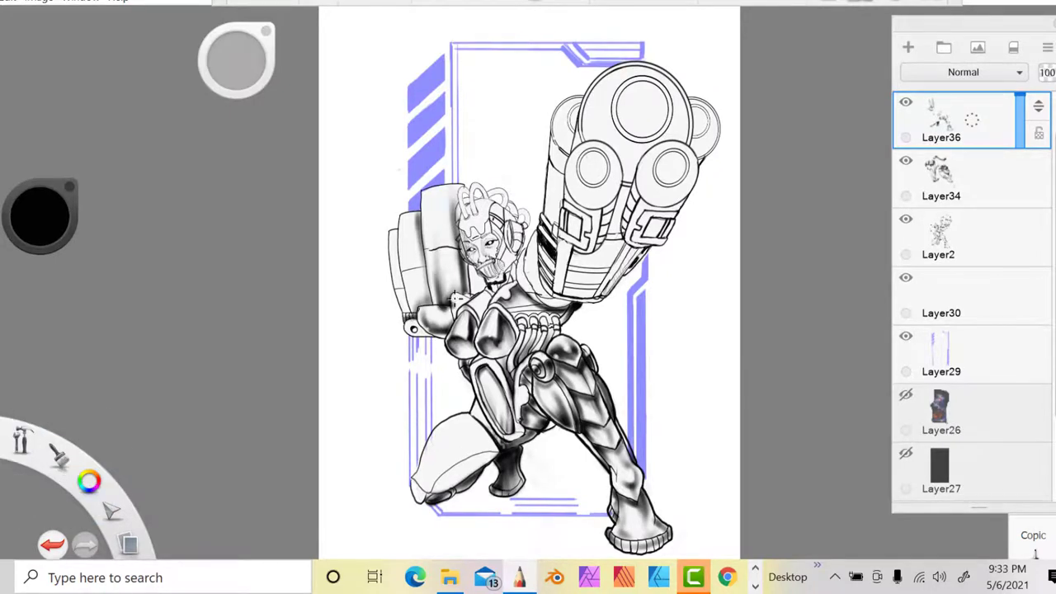
# Deepen the shadows between the curved panels, shade the kneeling leg's knee tip, and merge Layer36 into Layer34.
pyautogui.moveTo(415, 217); pyautogui.dragTo(423, 256)
pyautogui.moveTo(58, 456); pyautogui.dragTo(22, 498)
pyautogui.moveTo(434, 304); pyautogui.dragTo(432, 279)
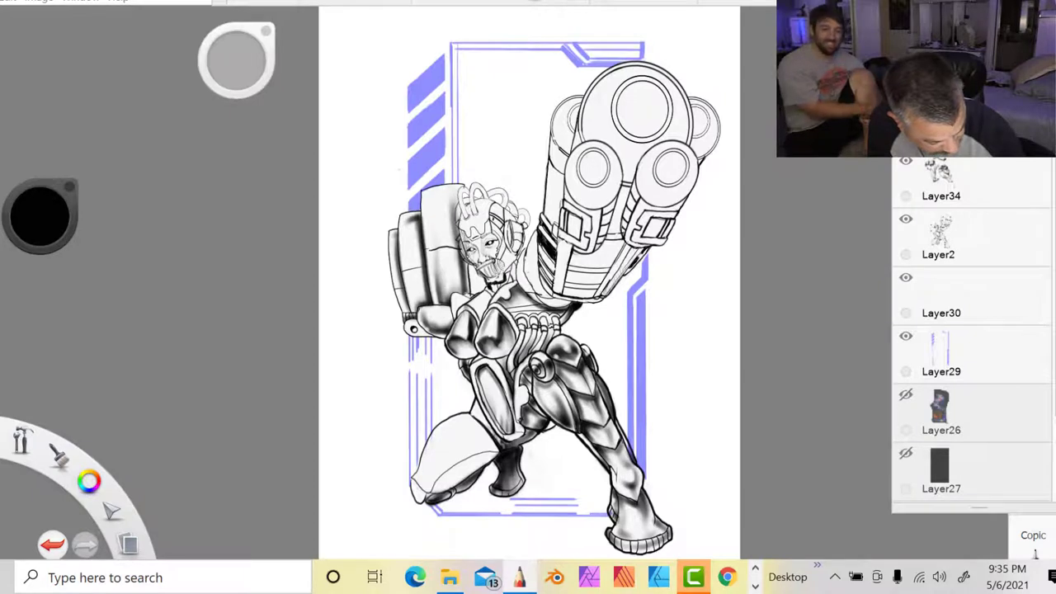
pyautogui.moveTo(419, 496); pyautogui.dragTo(423, 500)
pyautogui.moveTo(58, 456); pyautogui.dragTo(94, 497)
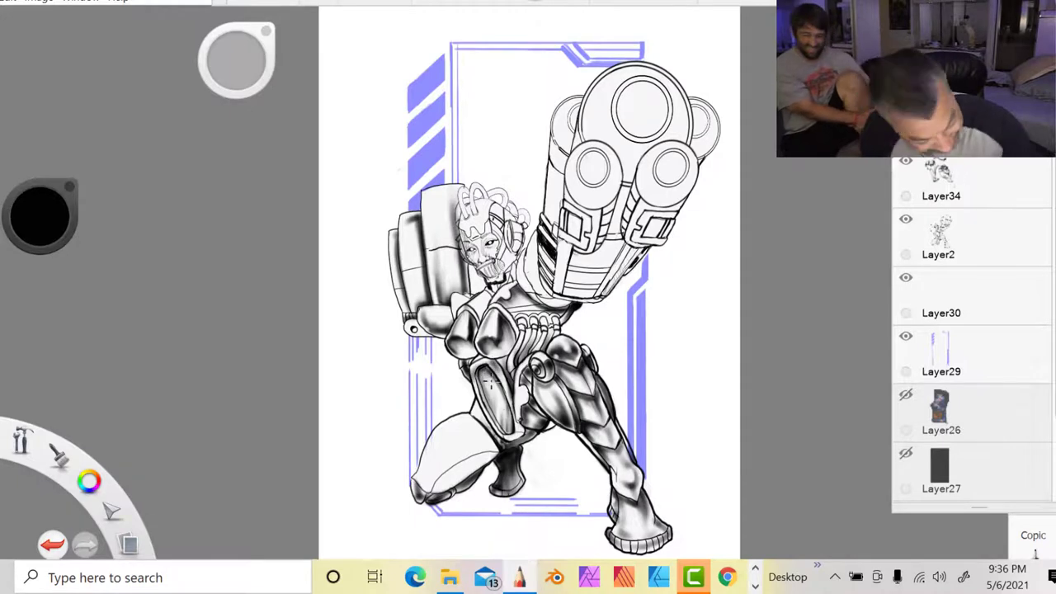
pyautogui.hotkey('ctrl', 'e')
pyautogui.moveTo(57, 456); pyautogui.dragTo(94, 495)
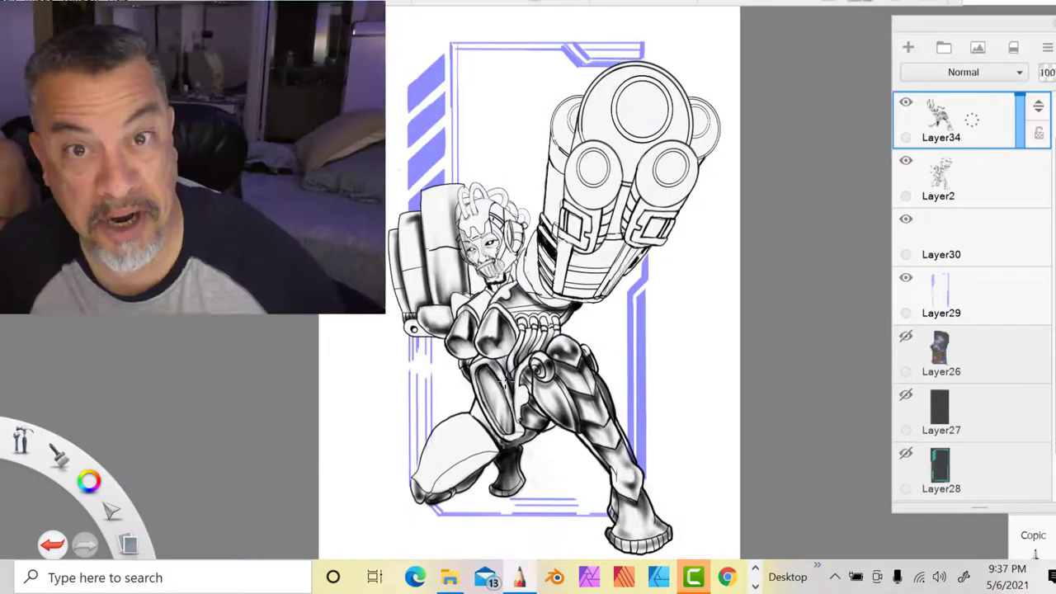
# On a new layer, shade the abdominal tubes, panel tops, head and cannon-arm shoulder, and merge it into Layer34.
pyautogui.click(908, 48)
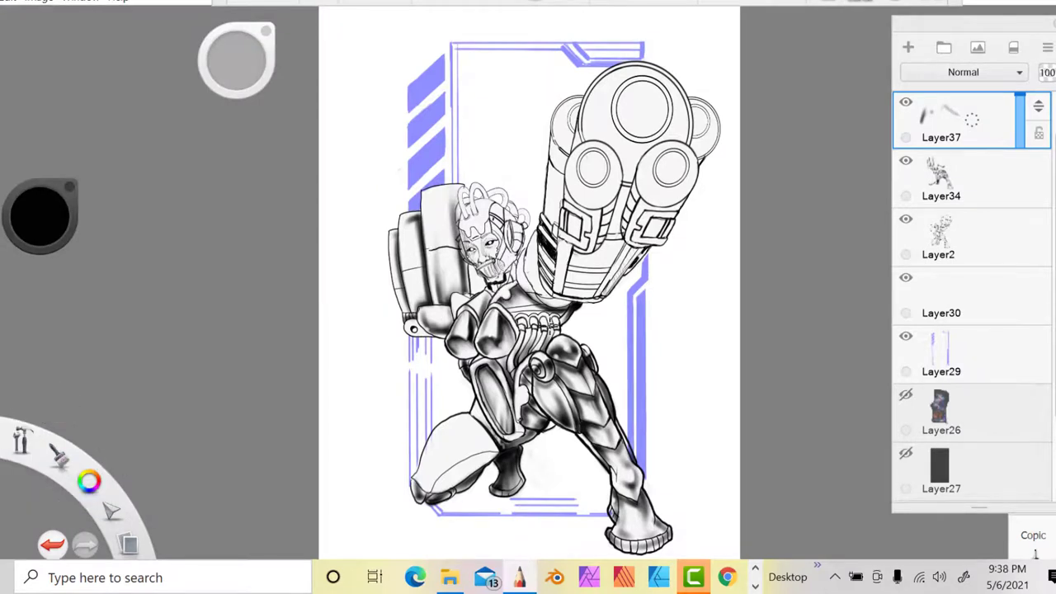
pyautogui.moveTo(534, 326); pyautogui.dragTo(554, 332)
pyautogui.moveTo(525, 365); pyautogui.dragTo(529, 345)
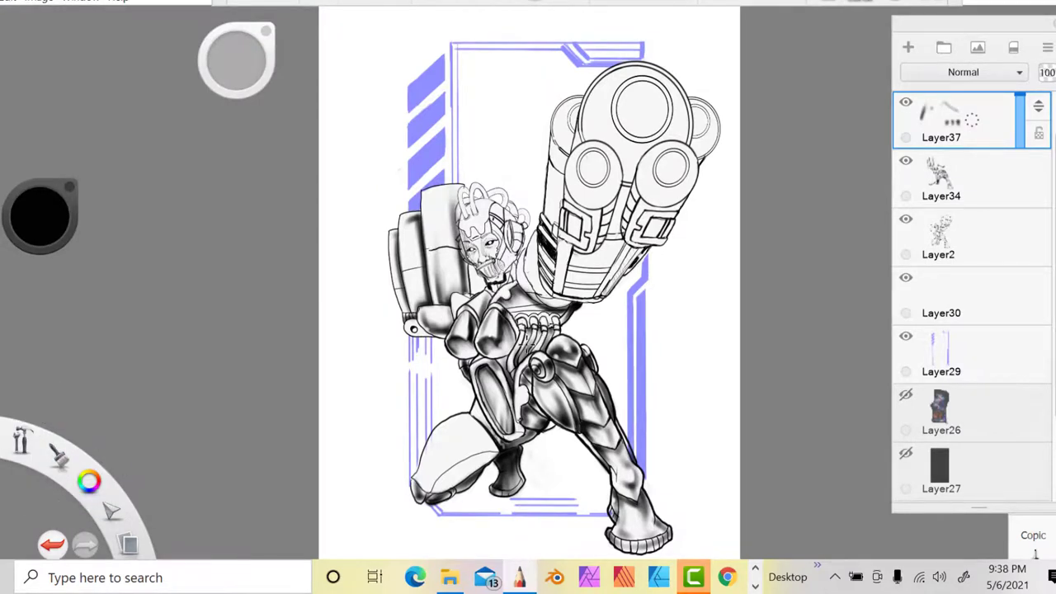
pyautogui.moveTo(423, 316); pyautogui.dragTo(418, 326)
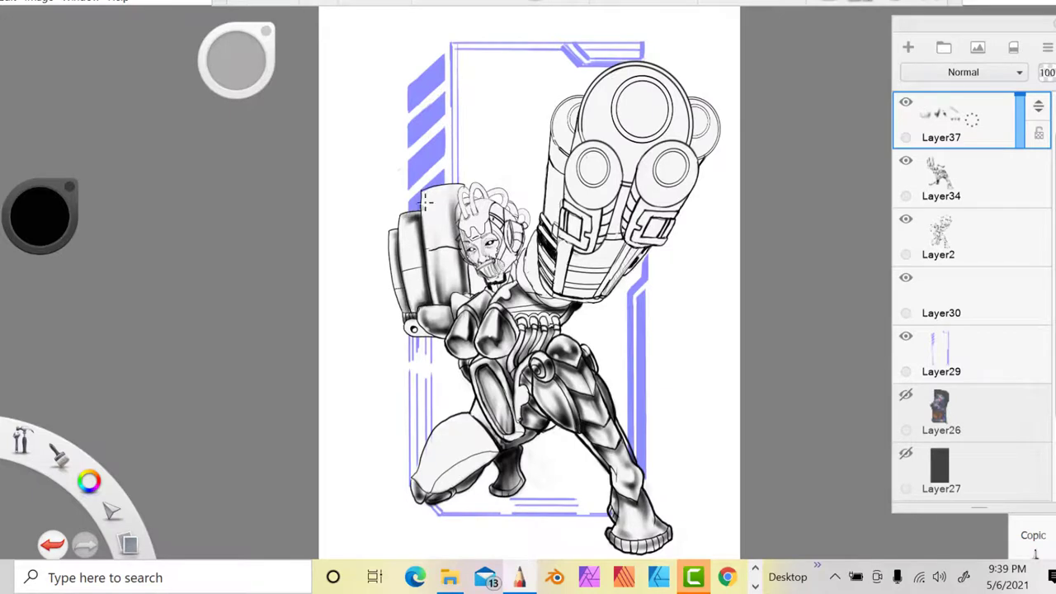
pyautogui.moveTo(424, 197); pyautogui.dragTo(462, 198)
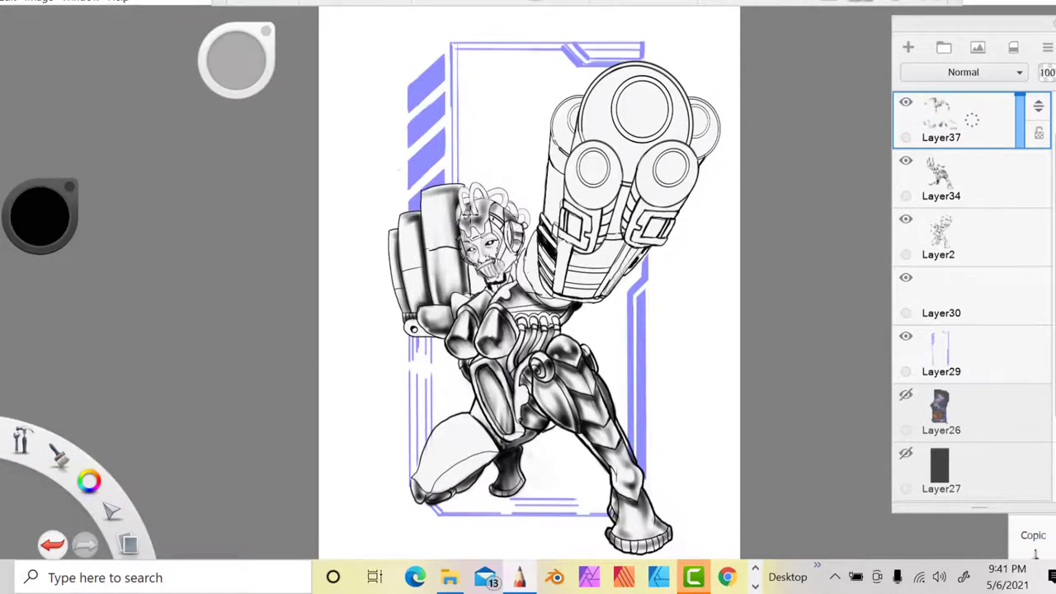
pyautogui.moveTo(530, 279)
pyautogui.mouseDown()
pyautogui.moveTo(566, 305)
pyautogui.moveTo(555, 302)
pyautogui.mouseUp()
pyautogui.hotkey('ctrl', 'e')
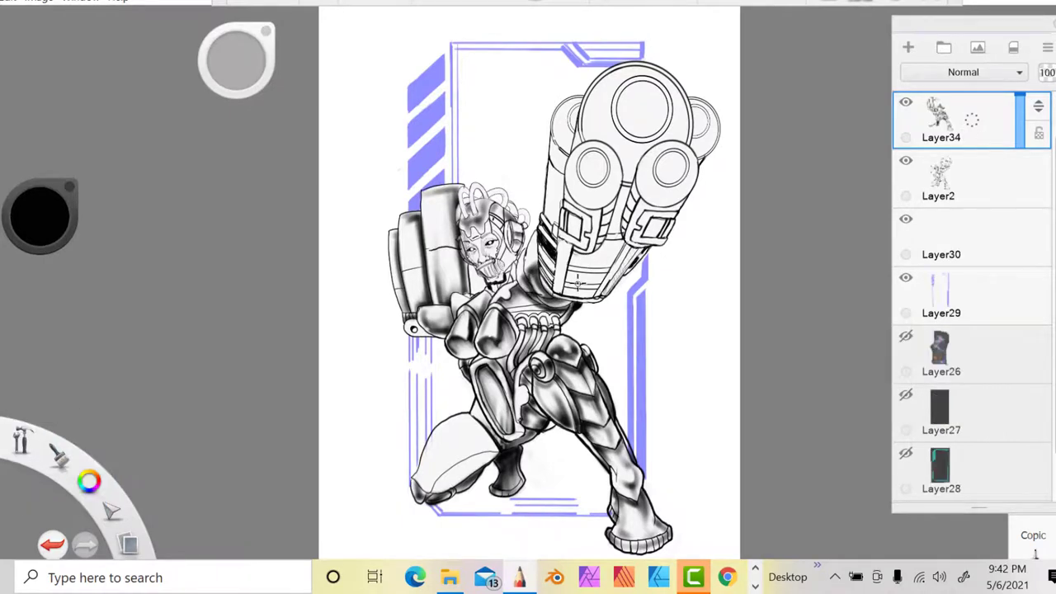
# Shade the kneeling leg's thigh armour on Layer34, and build up its tones on a new layer above.
pyautogui.press('pagedown')
pyautogui.press('pageup')
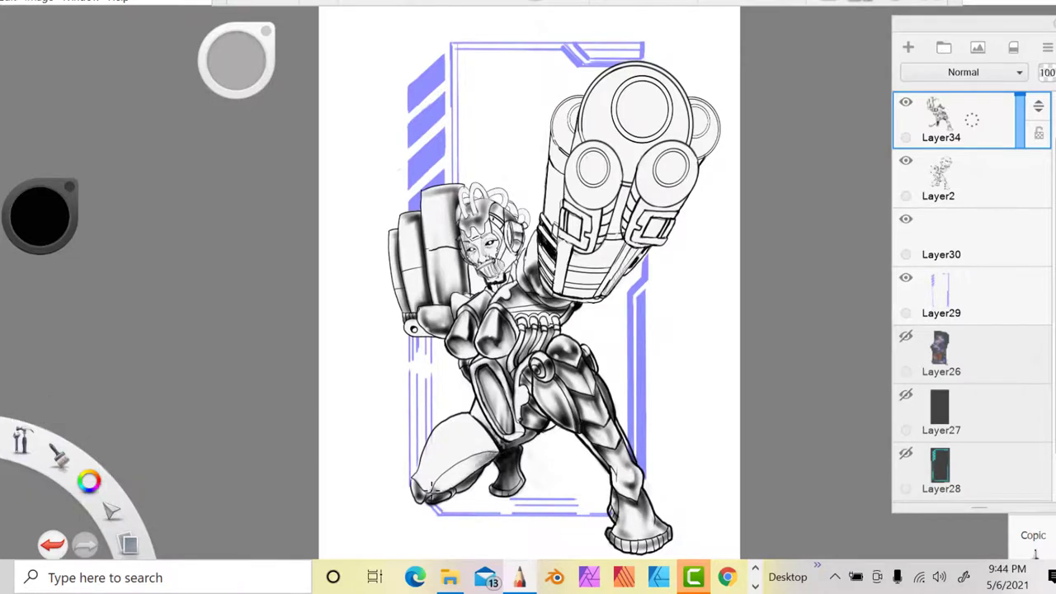
pyautogui.moveTo(431, 488)
pyautogui.mouseDown()
pyautogui.moveTo(439, 435)
pyautogui.moveTo(470, 442)
pyautogui.moveTo(476, 411)
pyautogui.moveTo(500, 451)
pyautogui.mouseUp()
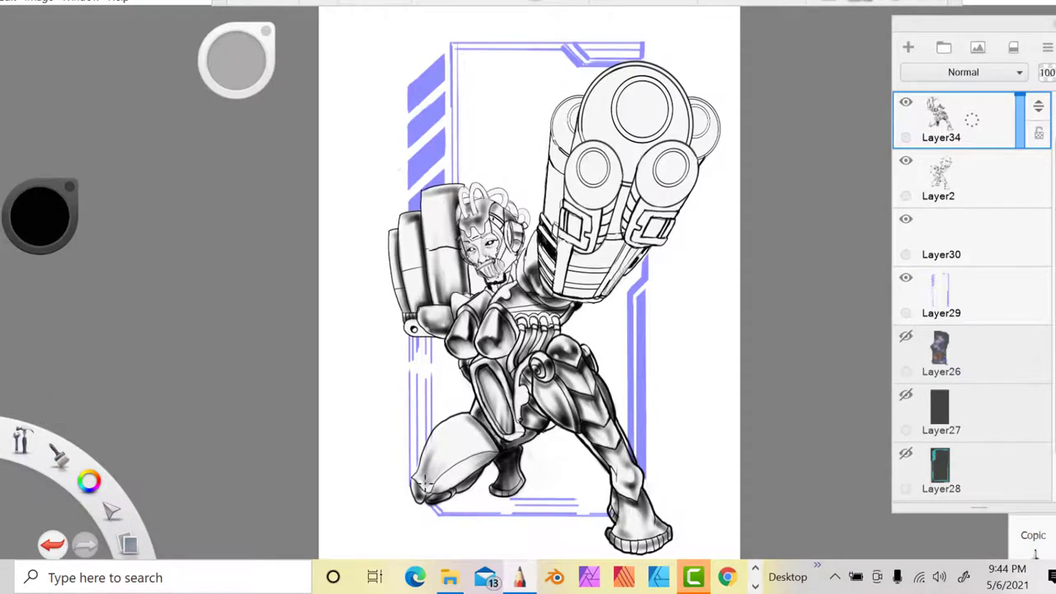
pyautogui.hotkey('ctrl', 'l')
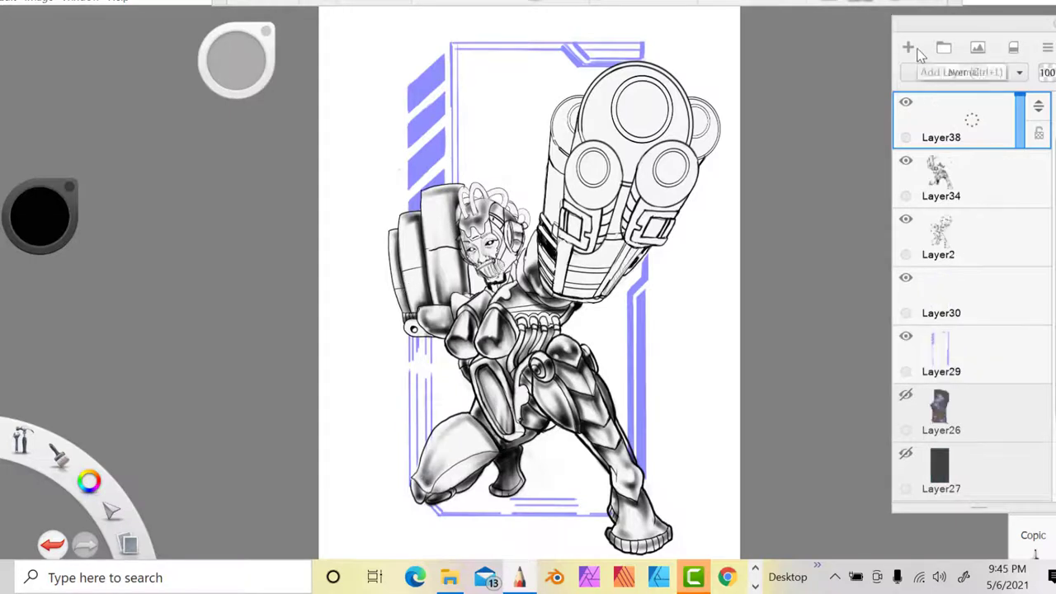
pyautogui.moveTo(494, 453)
pyautogui.mouseDown()
pyautogui.moveTo(441, 485)
pyautogui.moveTo(519, 452)
pyautogui.moveTo(423, 473)
pyautogui.moveTo(485, 427)
pyautogui.mouseUp()
# Hide the blue frame on Layer29, and shade the arm cannon's rear housing on Layer34.
pyautogui.click(978, 239)
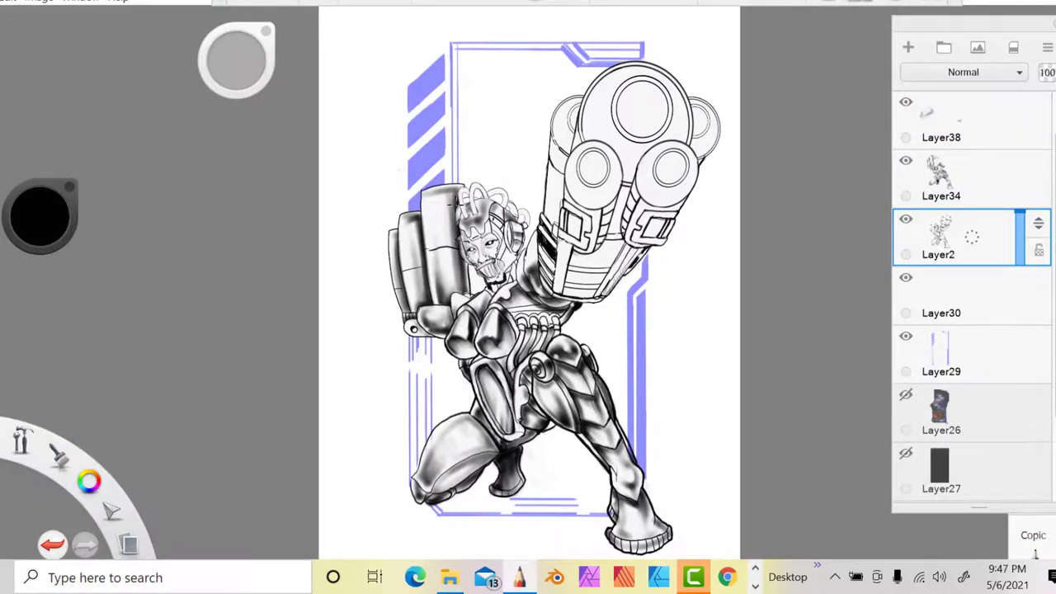
pyautogui.click(906, 339)
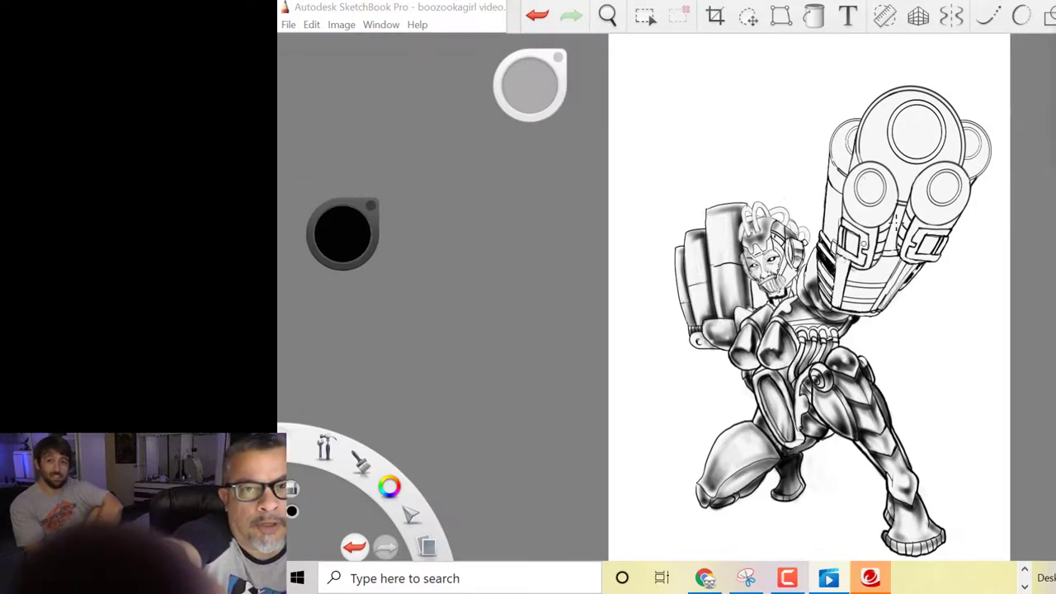
pyautogui.click(607, 14)
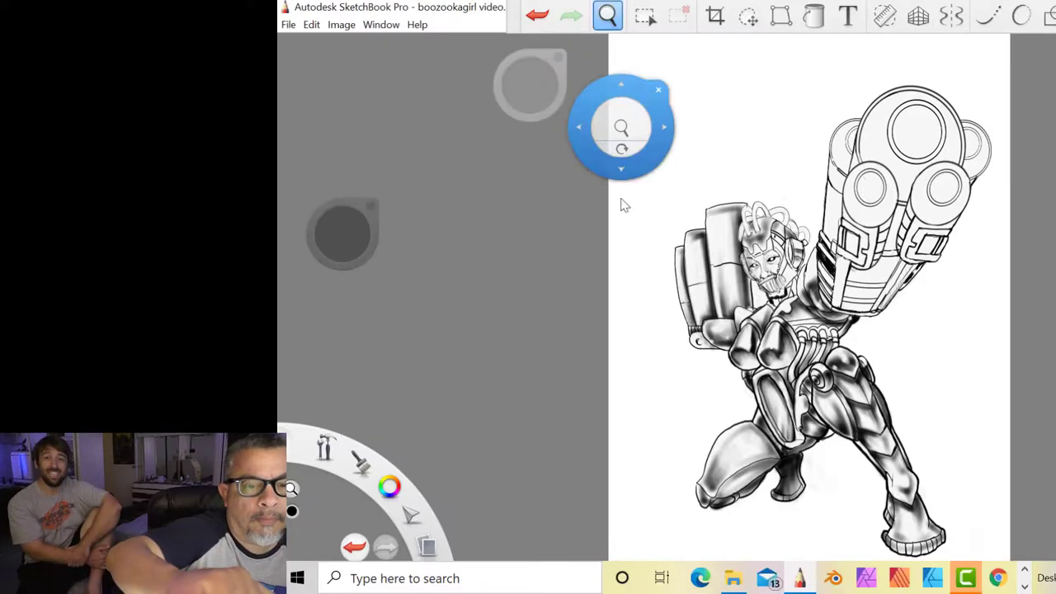
pyautogui.moveTo(622, 146); pyautogui.dragTo(815, 329)
pyautogui.click(788, 355)
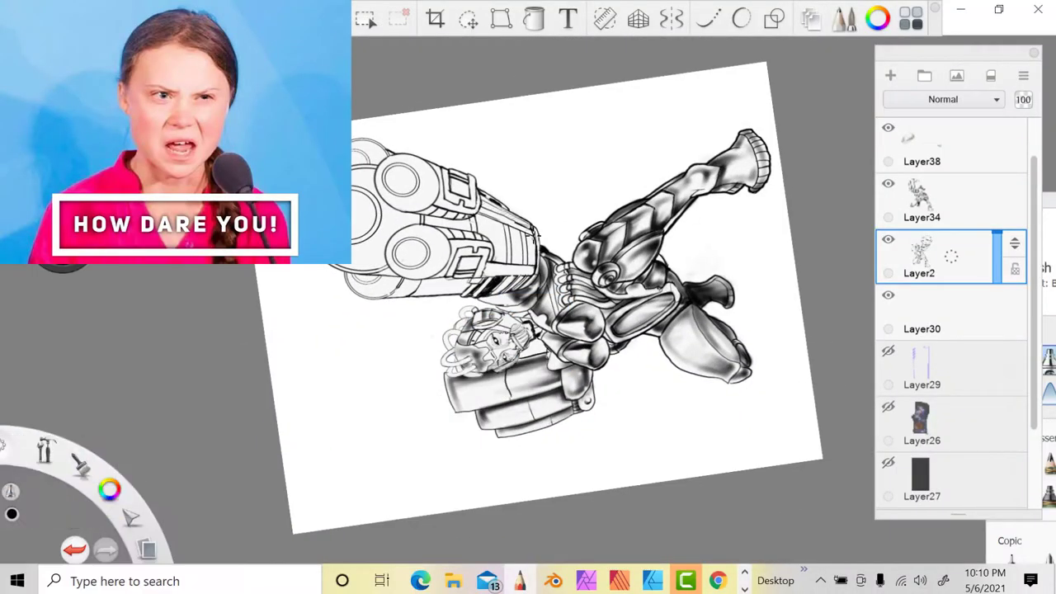
pyautogui.click(80, 464)
pyautogui.click(80, 464)
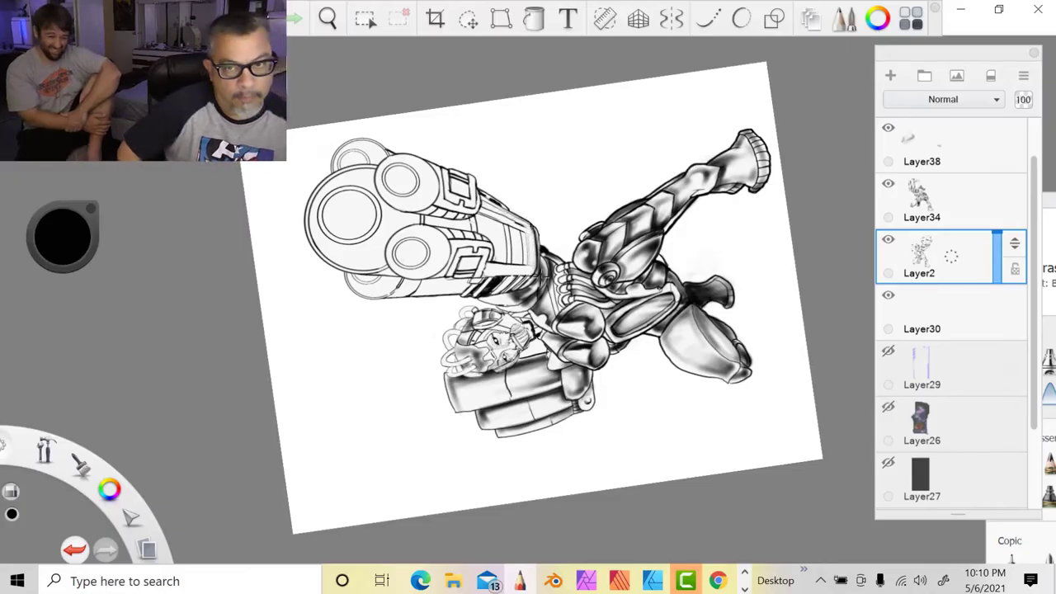
pyautogui.click(921, 198)
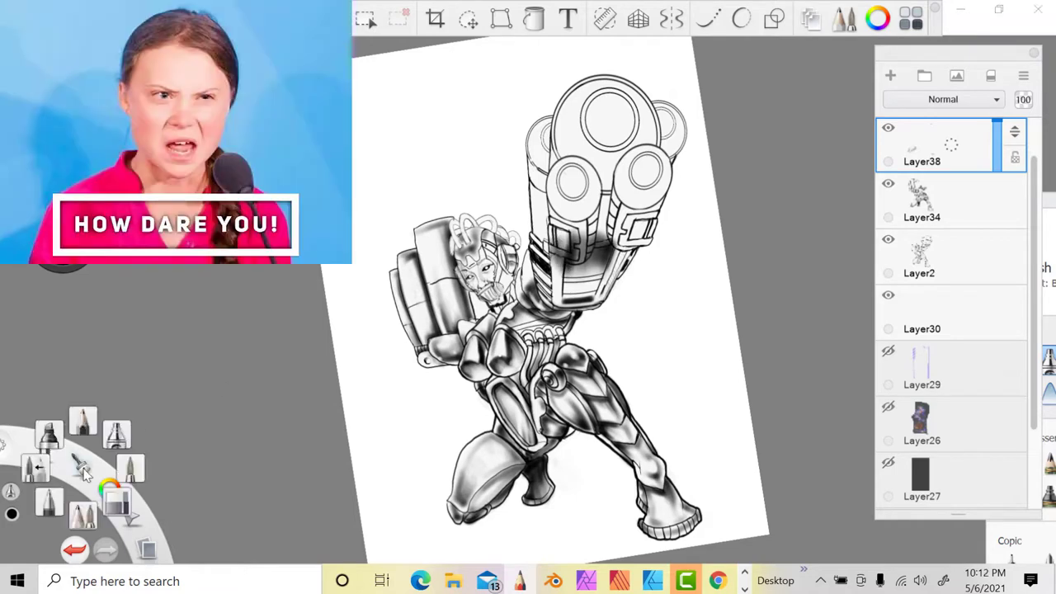
# Airbrush dark shading on Layer38 between the two small front barrels and along the cannon's long side barrel.
pyautogui.moveTo(556, 242)
pyautogui.mouseDown()
pyautogui.moveTo(578, 245)
pyautogui.moveTo(607, 196)
pyautogui.moveTo(612, 208)
pyautogui.mouseUp()
pyautogui.moveTo(80, 462); pyautogui.dragTo(82, 421)
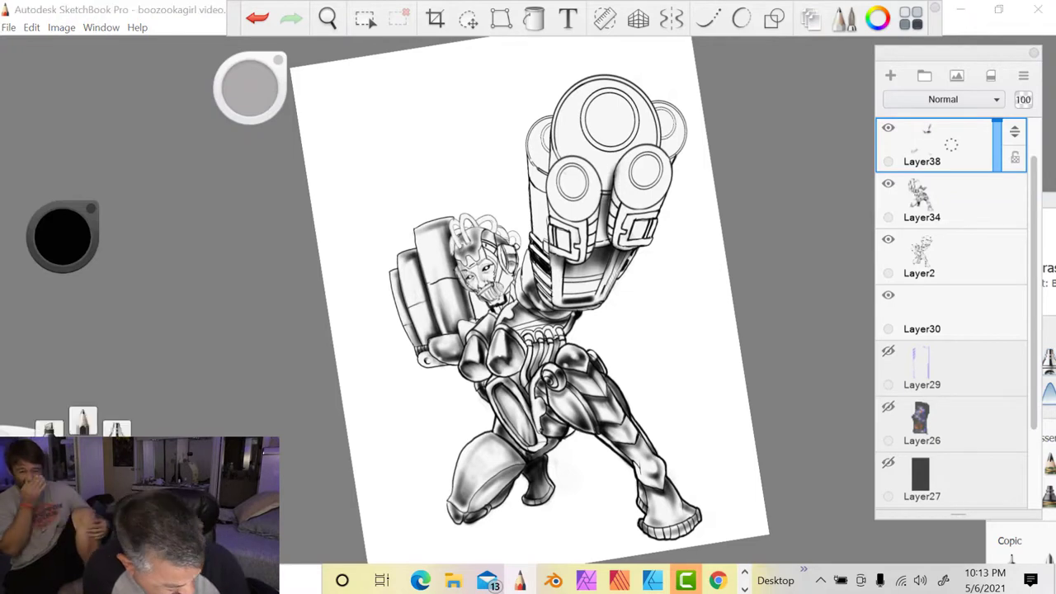
pyautogui.moveTo(548, 127); pyautogui.dragTo(551, 285)
pyautogui.moveTo(81, 464); pyautogui.dragTo(114, 458)
pyautogui.moveTo(555, 121)
pyautogui.mouseDown()
pyautogui.moveTo(552, 177)
pyautogui.moveTo(567, 252)
pyautogui.moveTo(554, 302)
pyautogui.mouseUp()
pyautogui.moveTo(617, 162)
pyautogui.mouseDown()
pyautogui.moveTo(615, 188)
pyautogui.moveTo(552, 225)
pyautogui.mouseUp()
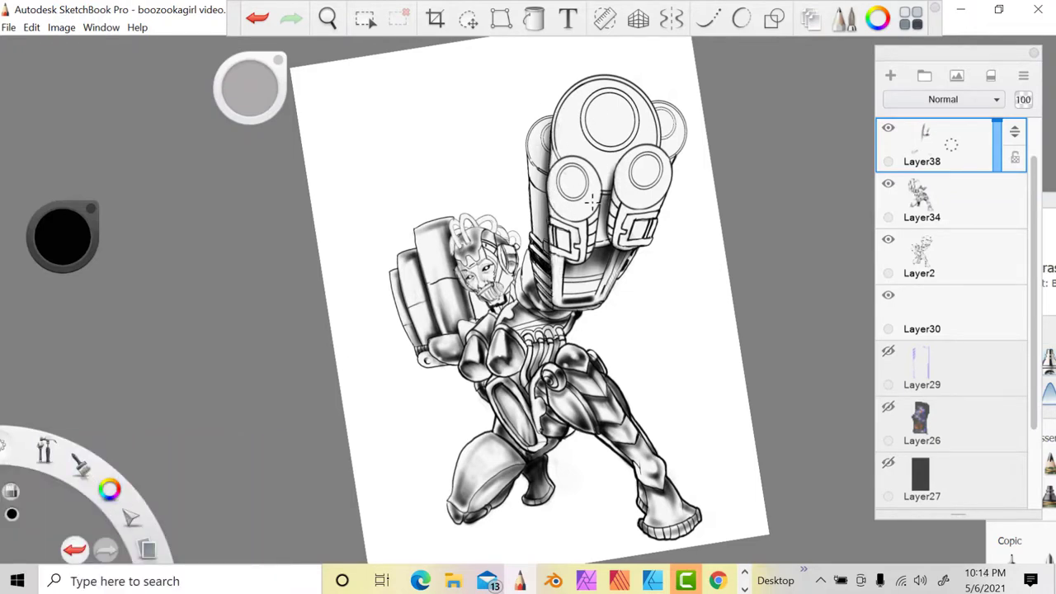
# Shade the rear barrel on the cannon's outer side dark on Layer34.
pyautogui.click(931, 257)
pyautogui.click(930, 200)
pyautogui.moveTo(80, 463); pyautogui.dragTo(82, 422)
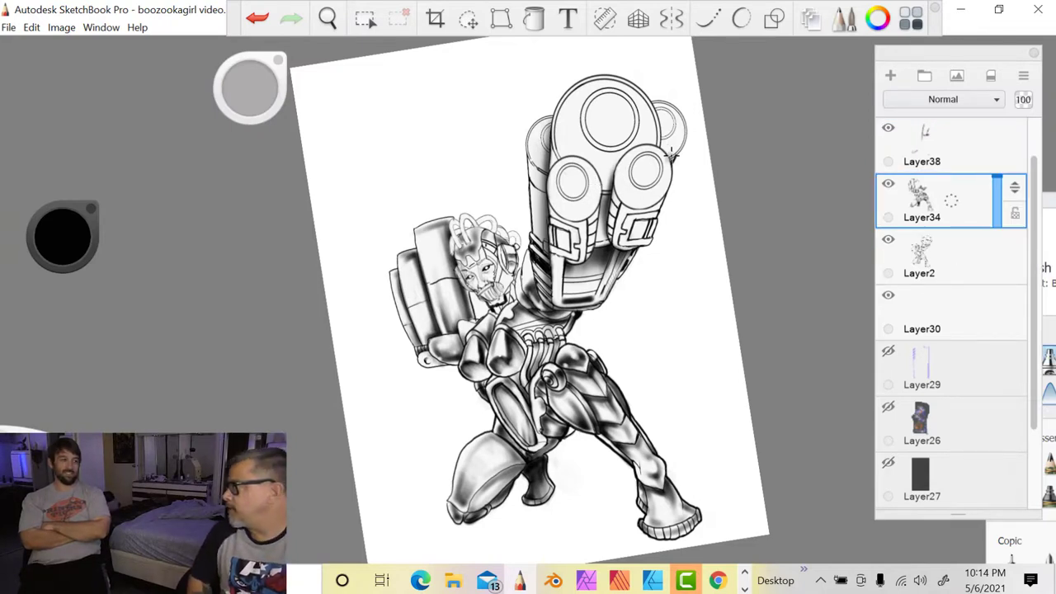
pyautogui.moveTo(672, 152)
pyautogui.mouseDown()
pyautogui.moveTo(664, 120)
pyautogui.moveTo(689, 184)
pyautogui.mouseUp()
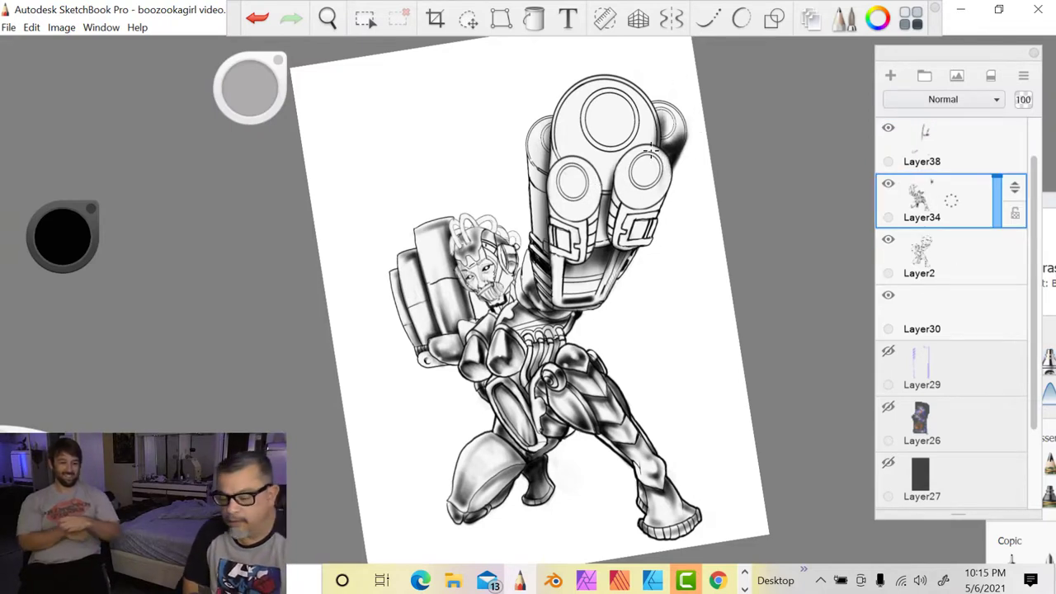
pyautogui.moveTo(663, 150)
pyautogui.mouseDown()
pyautogui.moveTo(673, 117)
pyautogui.moveTo(664, 144)
pyautogui.mouseUp()
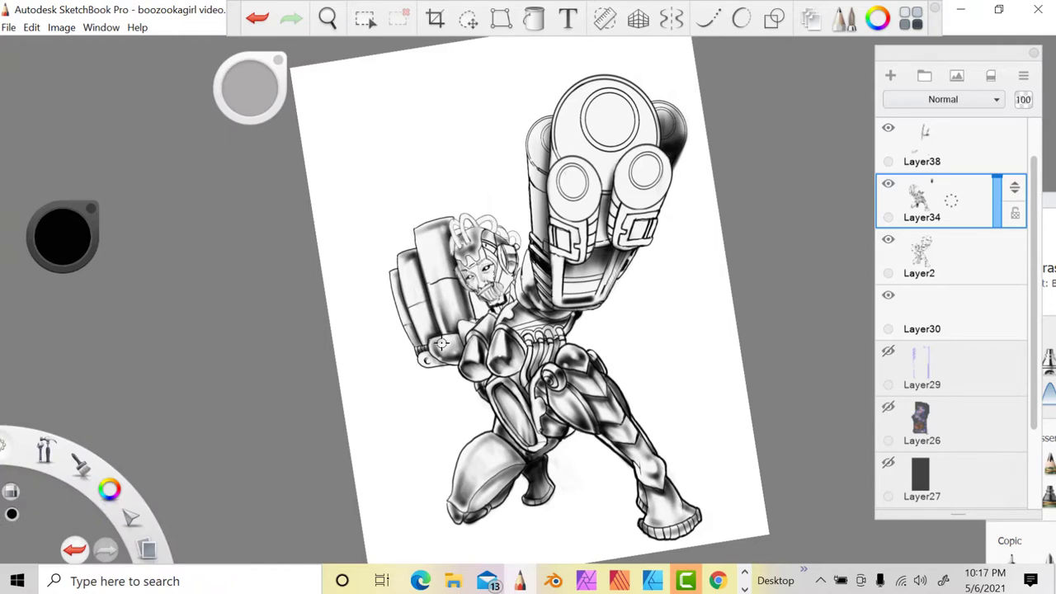
# Airbrush shadows beneath the large muzzle and around the lower edges of both small front barrels on Layer34.
pyautogui.moveTo(80, 464); pyautogui.dragTo(43, 439)
pyautogui.moveTo(625, 183)
pyautogui.mouseDown()
pyautogui.moveTo(656, 196)
pyautogui.moveTo(643, 174)
pyautogui.moveTo(594, 157)
pyautogui.moveTo(552, 165)
pyautogui.moveTo(542, 136)
pyautogui.moveTo(556, 124)
pyautogui.mouseUp()
pyautogui.click(82, 469)
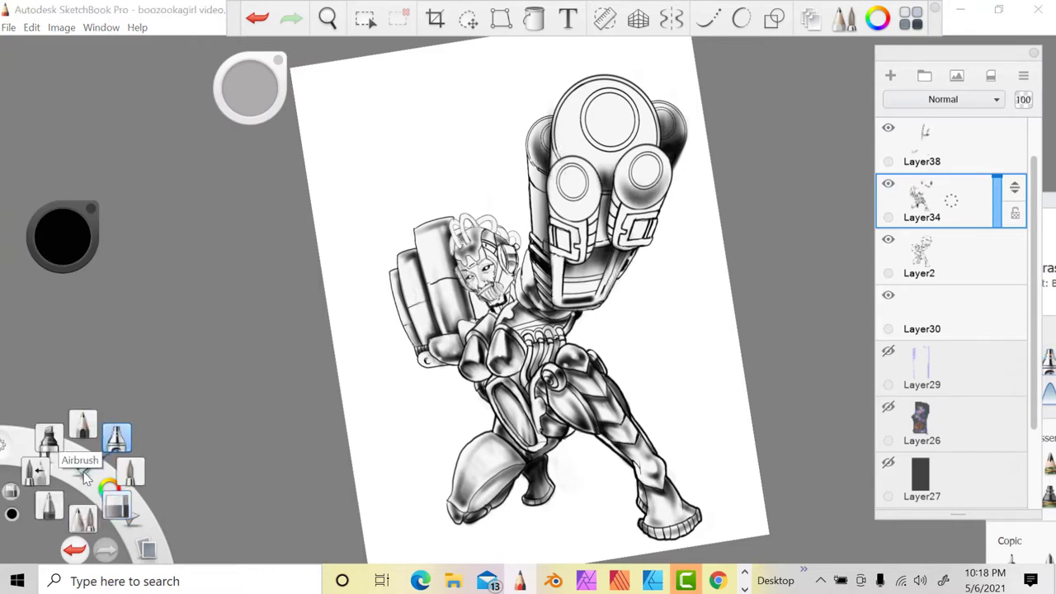
pyautogui.moveTo(86, 477); pyautogui.dragTo(117, 439)
pyautogui.moveTo(556, 188)
pyautogui.mouseDown()
pyautogui.moveTo(581, 142)
pyautogui.moveTo(568, 179)
pyautogui.moveTo(562, 165)
pyautogui.moveTo(579, 192)
pyautogui.mouseUp()
pyautogui.press('e')
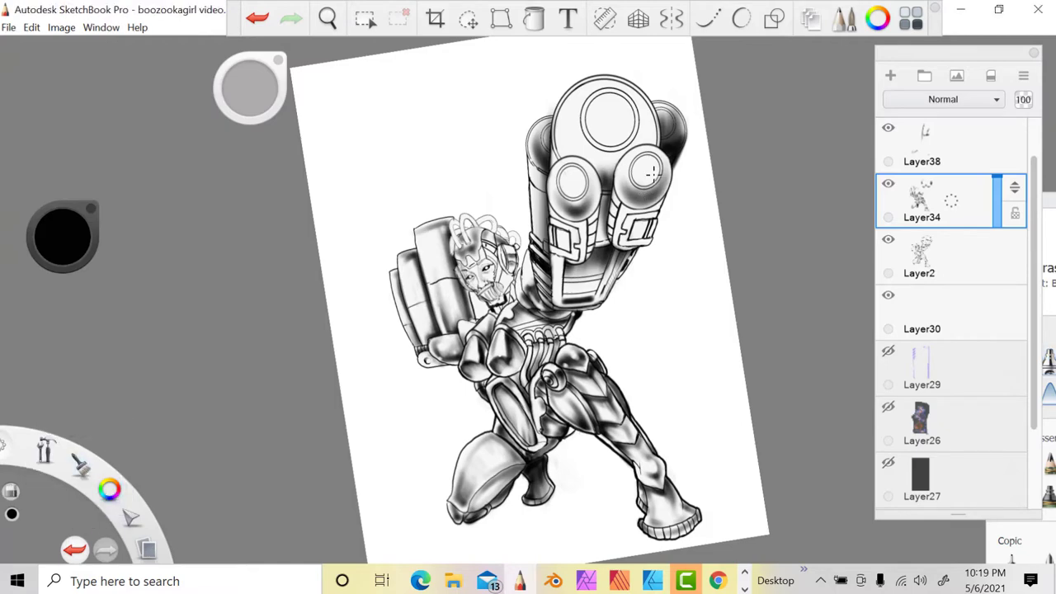
# Airbrush shading inside the ring of the small front barrel nearest the cannon's outer side on Layer34.
pyautogui.moveTo(643, 184); pyautogui.dragTo(653, 173)
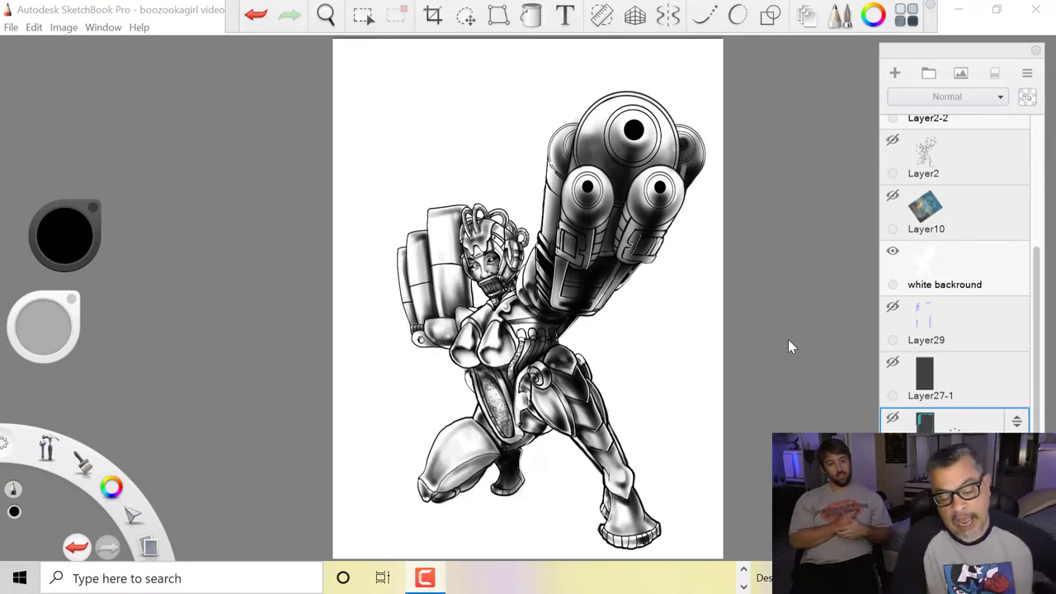
# Show the black background panel on Layer27-1 and the violet-blue frame on Layer29 behind the character.
pyautogui.click(893, 366)
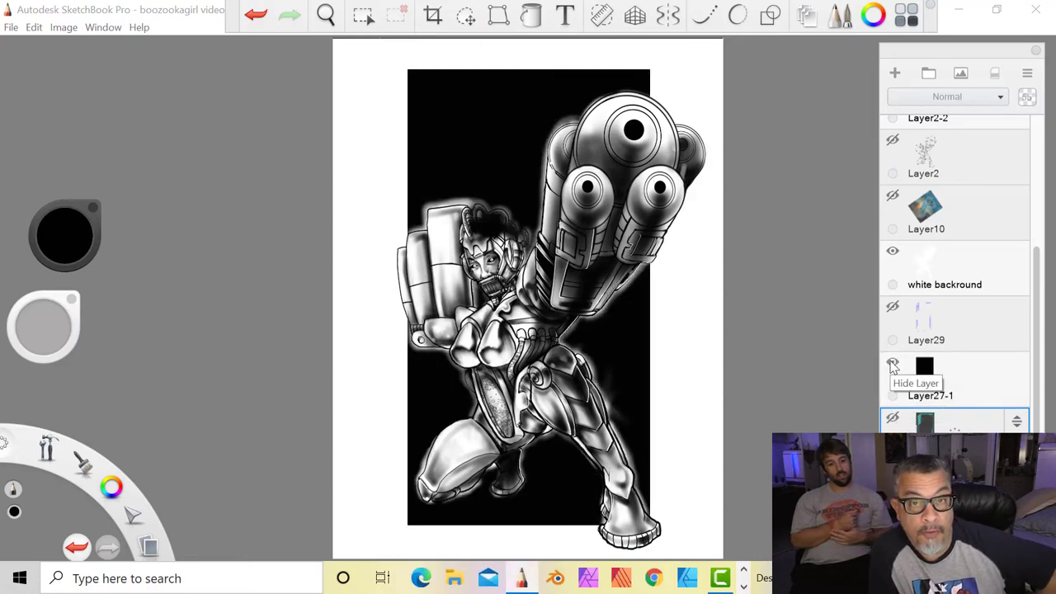
pyautogui.click(893, 365)
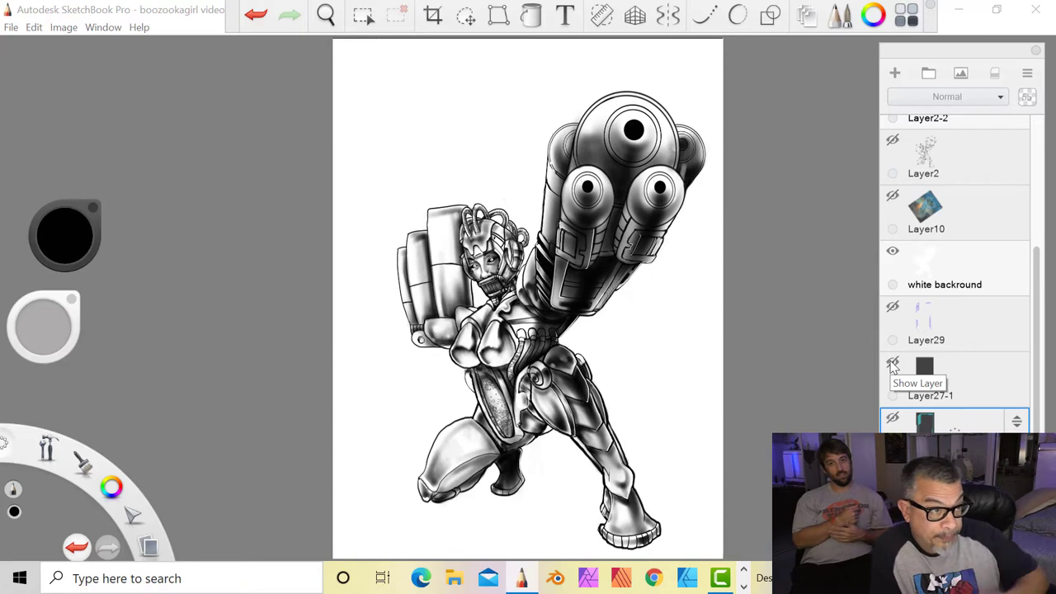
pyautogui.click(893, 365)
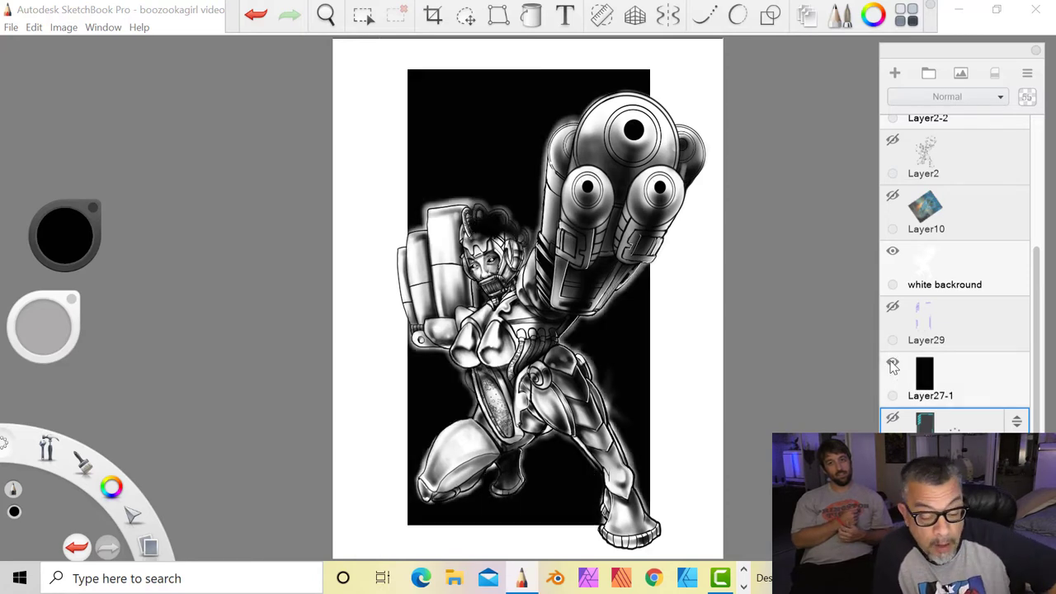
pyautogui.click(893, 307)
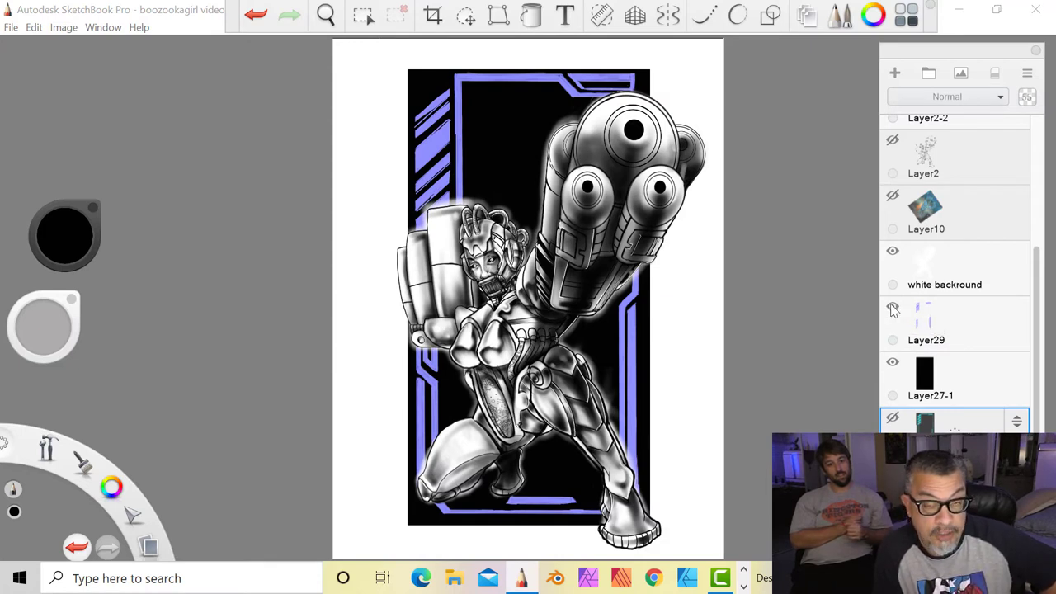
pyautogui.click(198, 4)
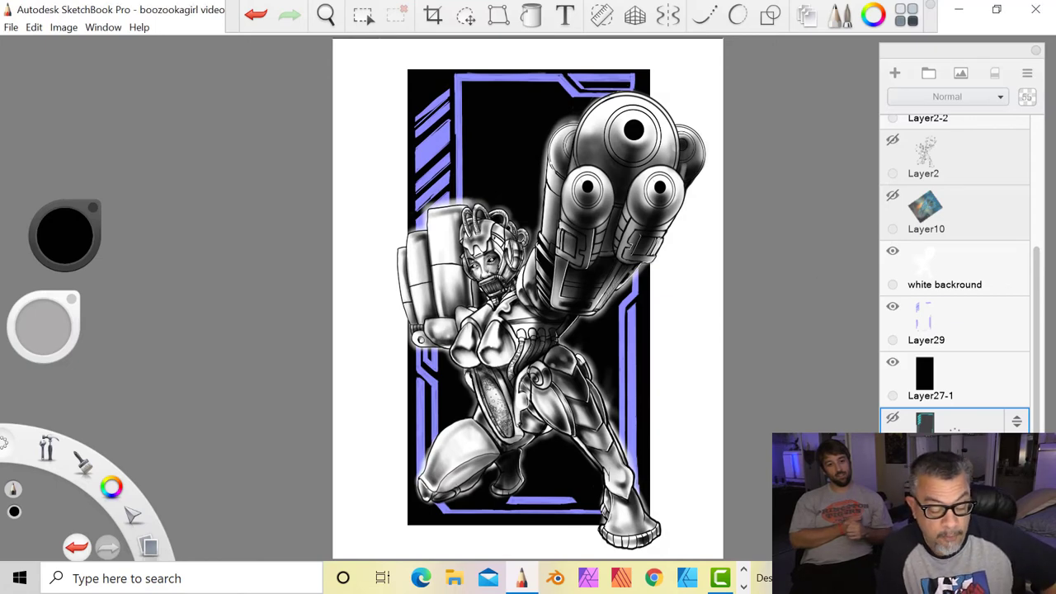